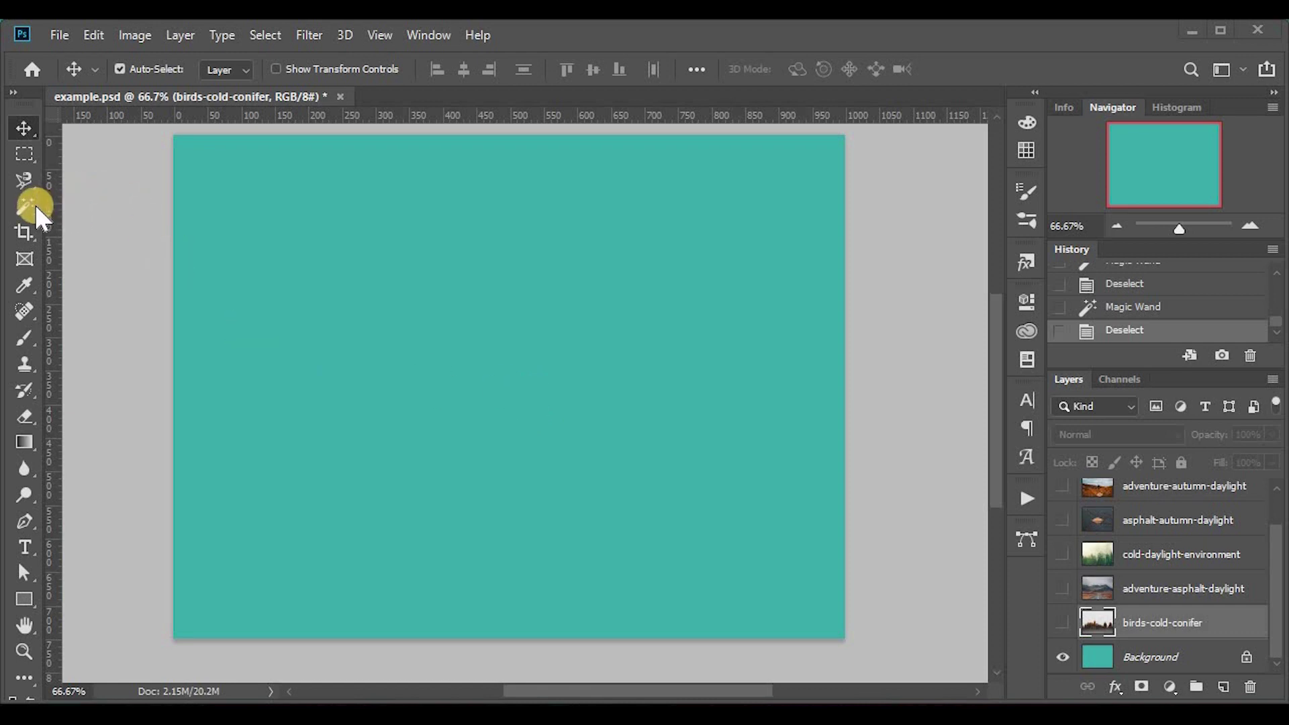
Step: Show the birds-cold-conifer layer and select its pale sky with the Magic Wand
{"action": "left_click", "coordinate": [15, 207]}
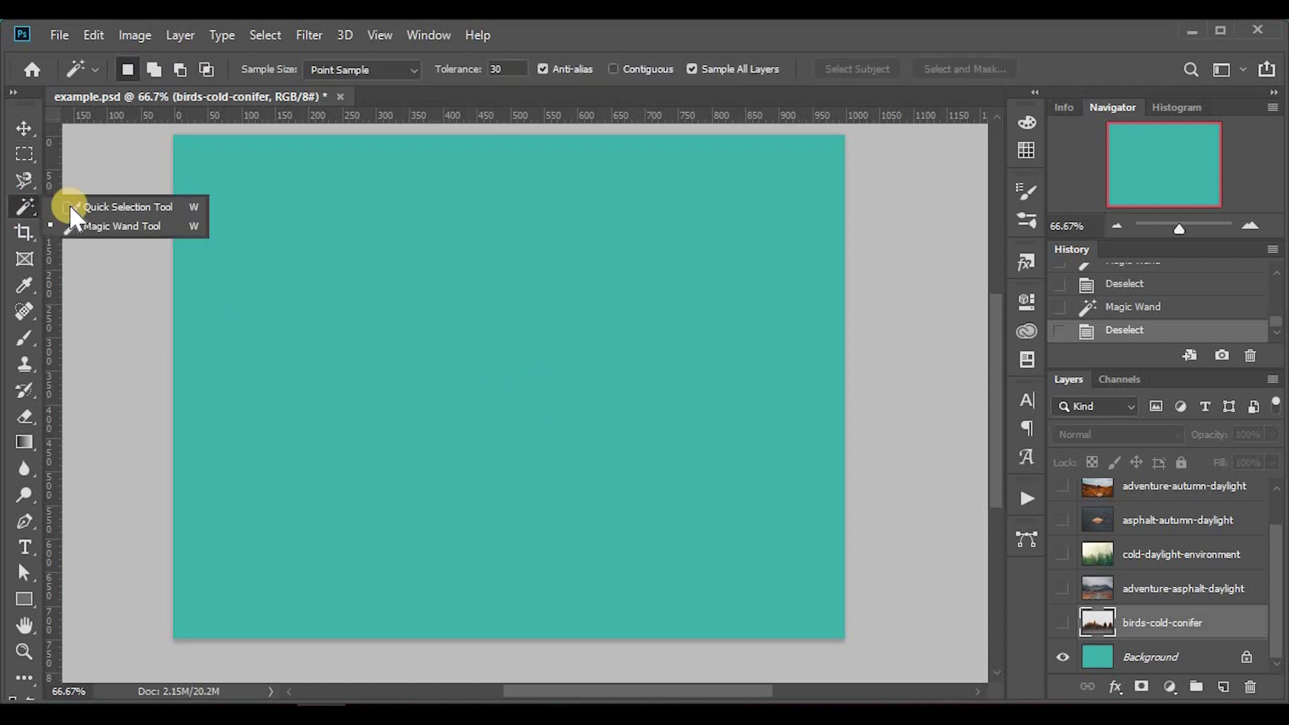
{"action": "left_click", "coordinate": [112, 225]}
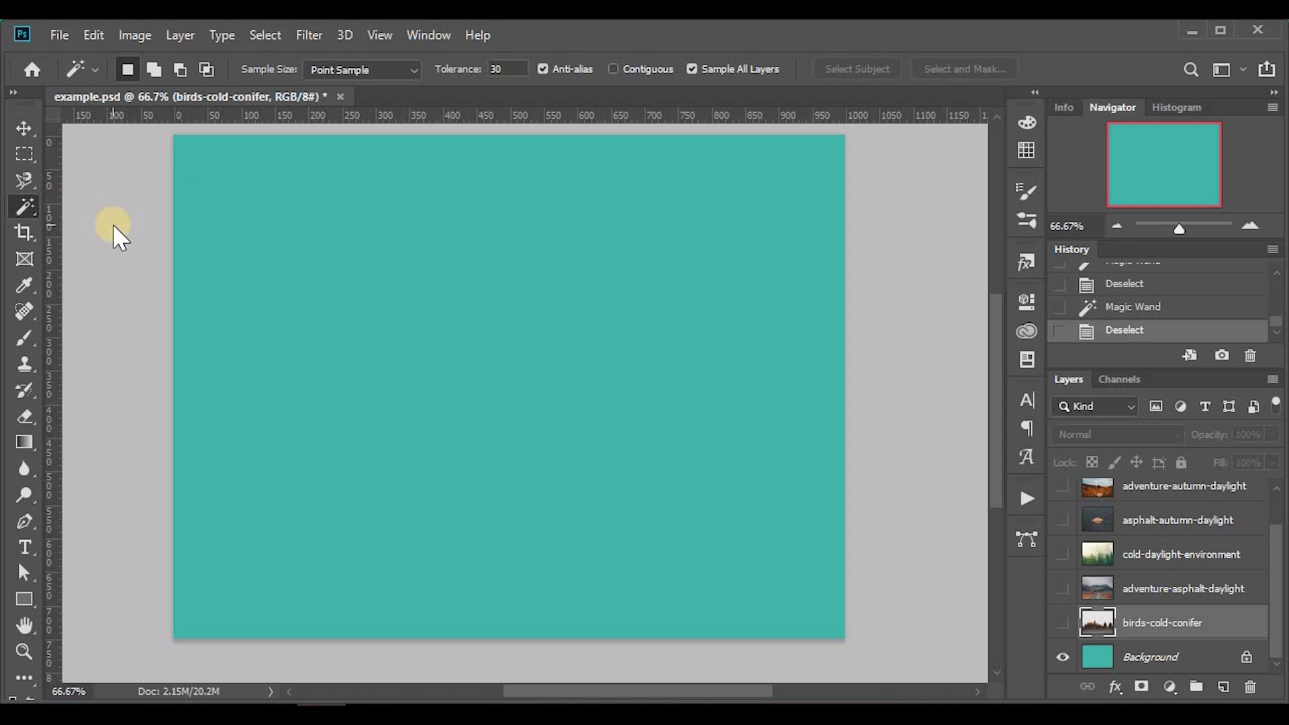
{"action": "left_click", "coordinate": [23, 120]}
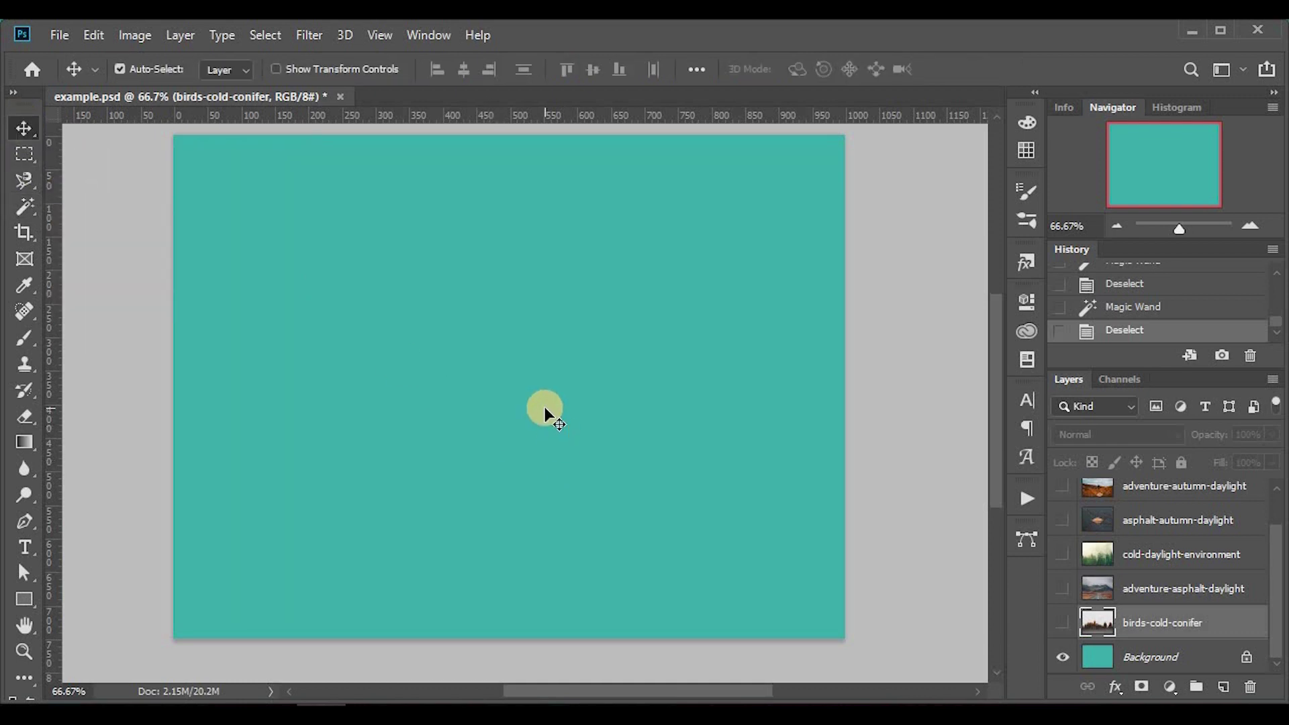
{"action": "key", "text": "w"}
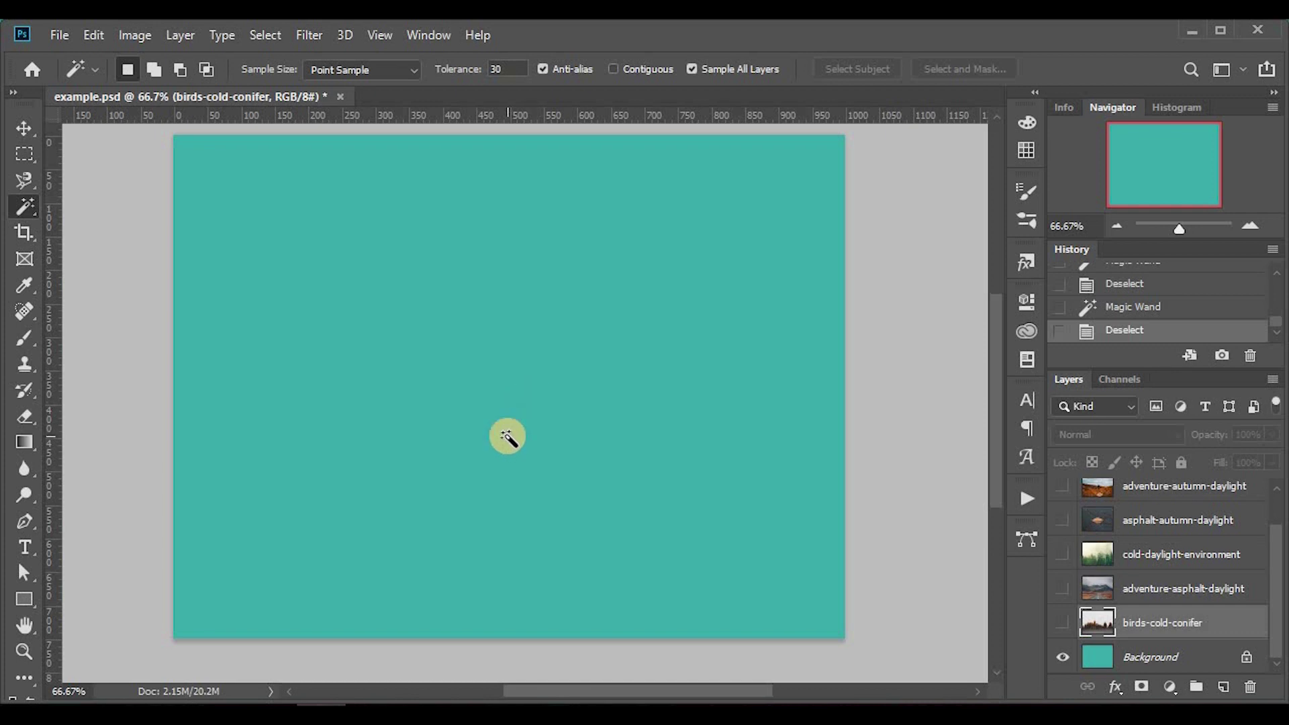
{"action": "left_click", "coordinate": [1063, 622]}
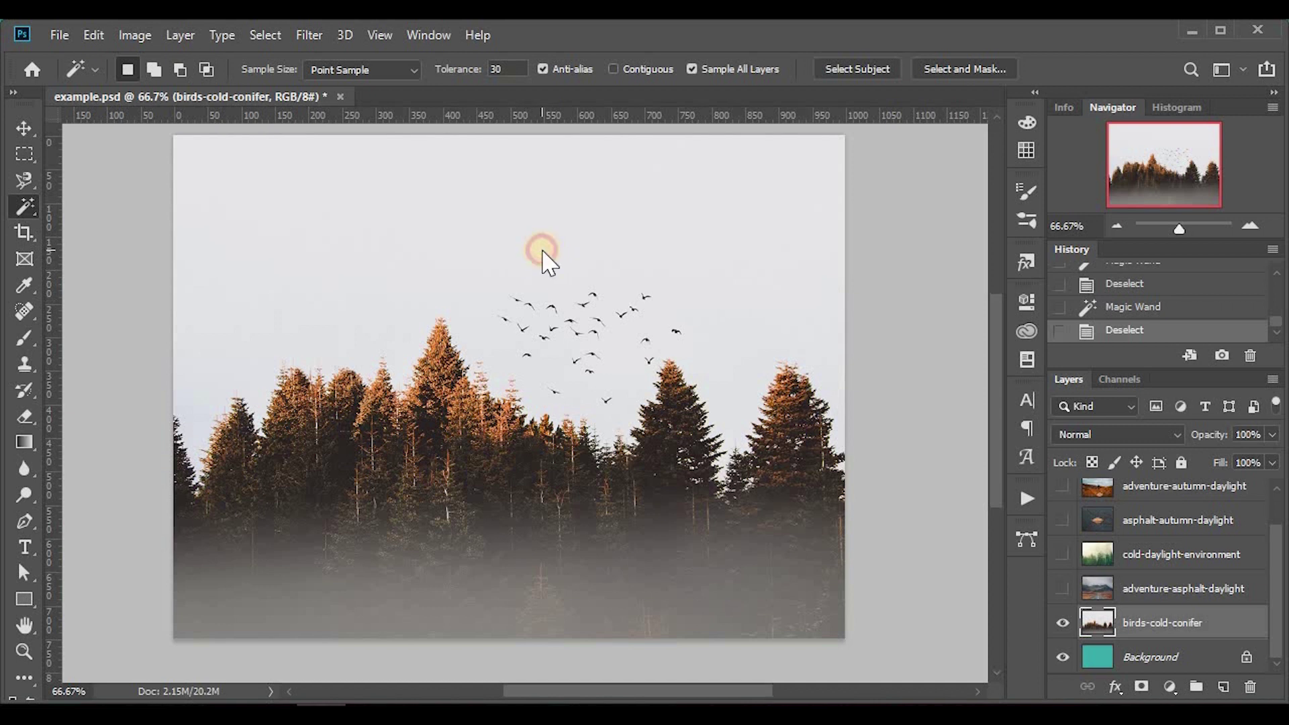
{"action": "left_click", "coordinate": [542, 252]}
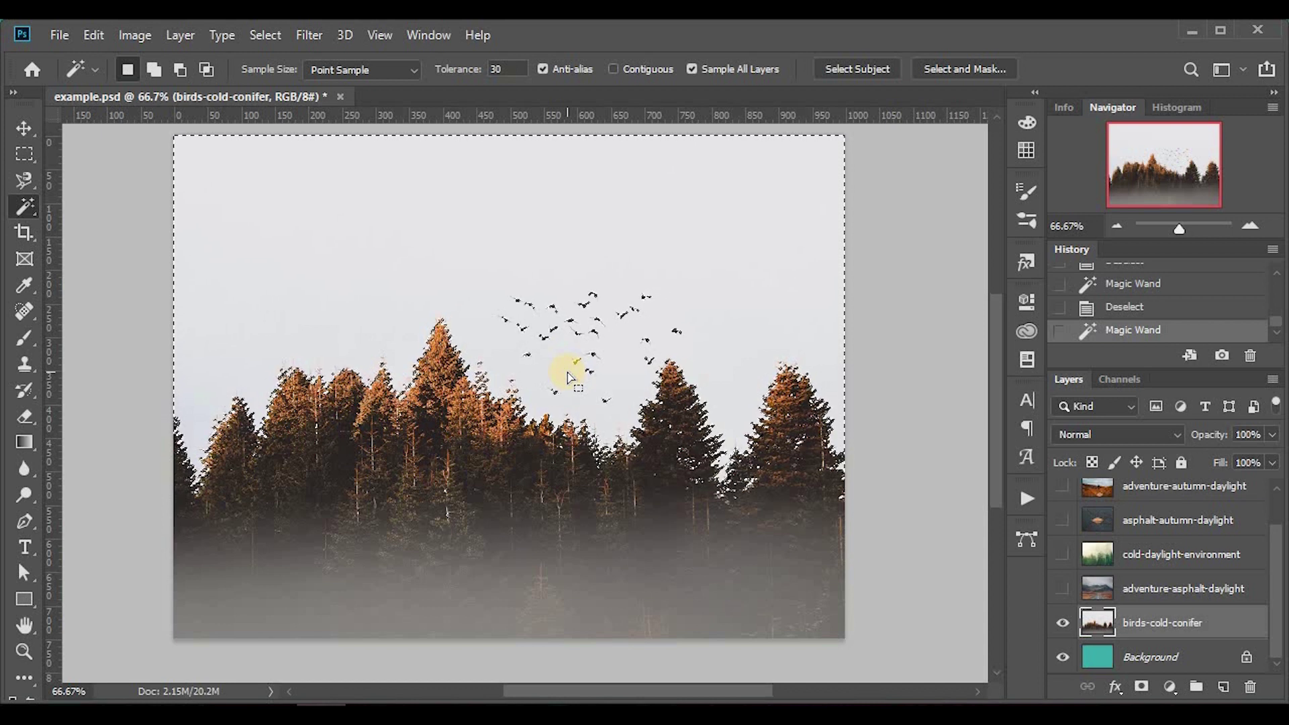
Step: Examine how closely the sky selection follows the edges of the conifers
{"action": "key", "text": "z"}
{"action": "left_click", "coordinate": [811, 396]}
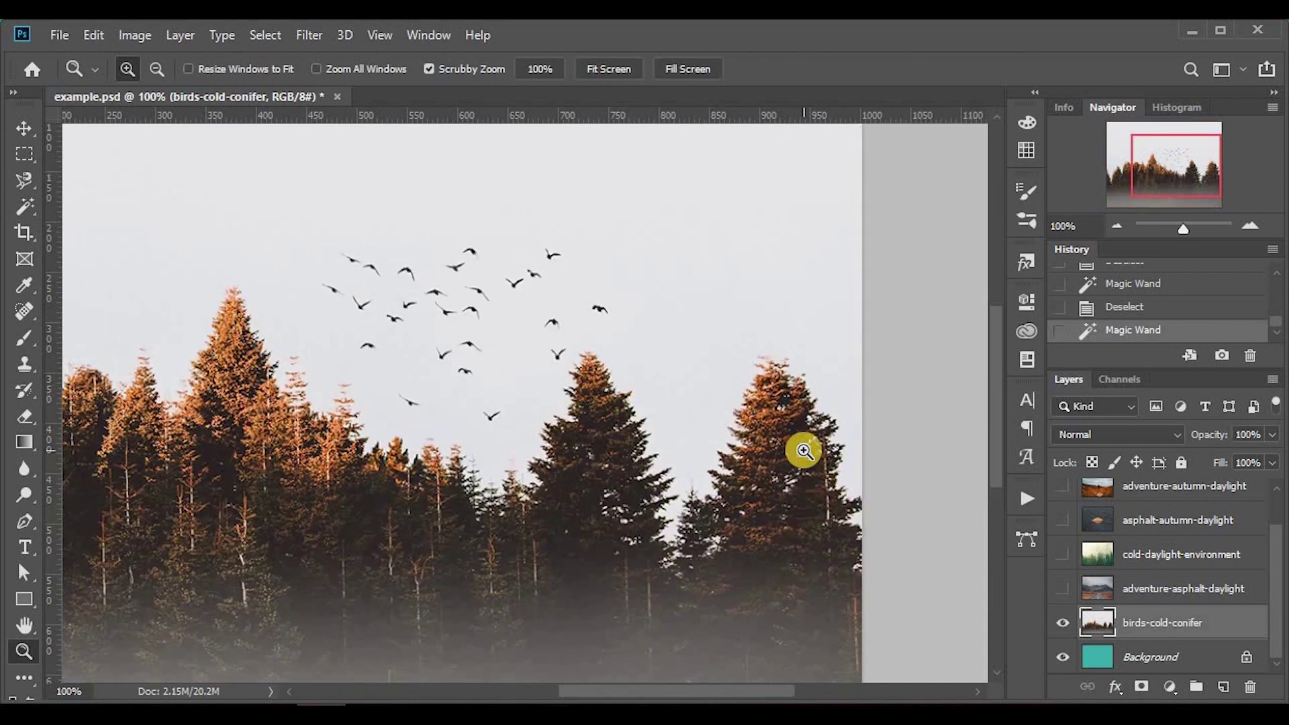
{"action": "left_click", "coordinate": [805, 451]}
{"action": "left_click", "coordinate": [582, 550]}
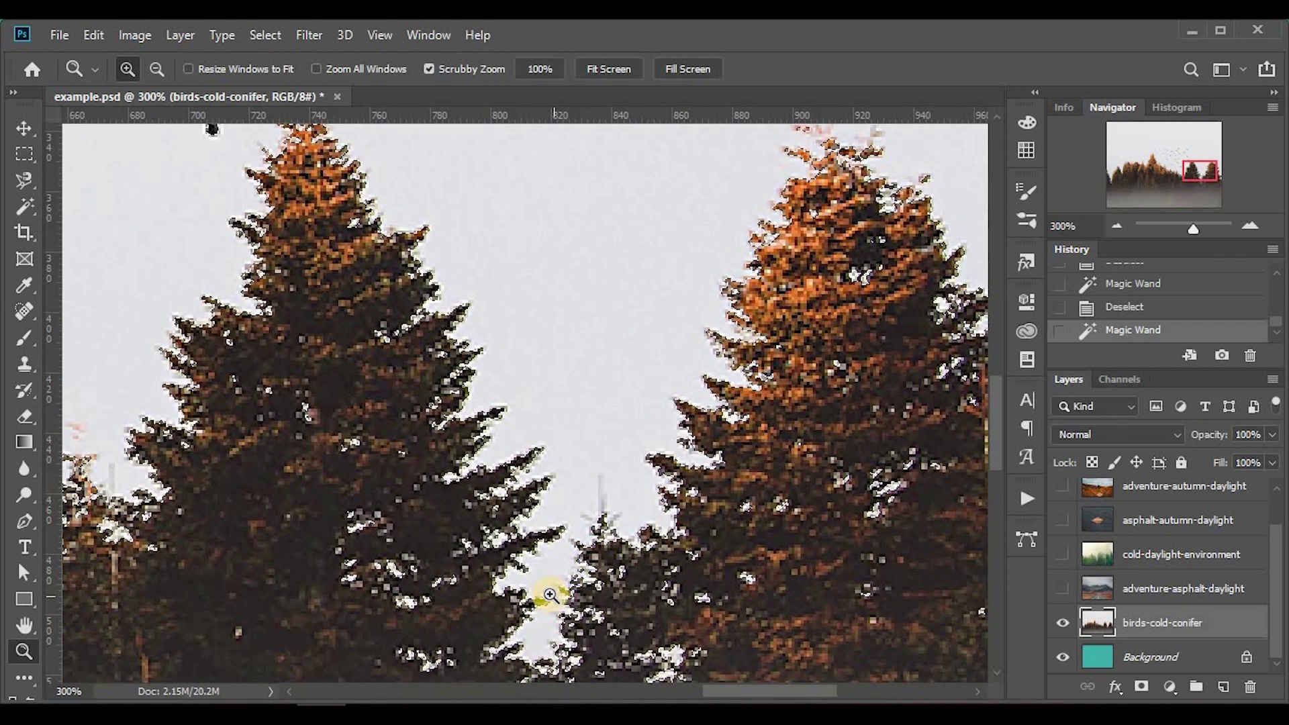
{"action": "left_click", "coordinate": [536, 550]}
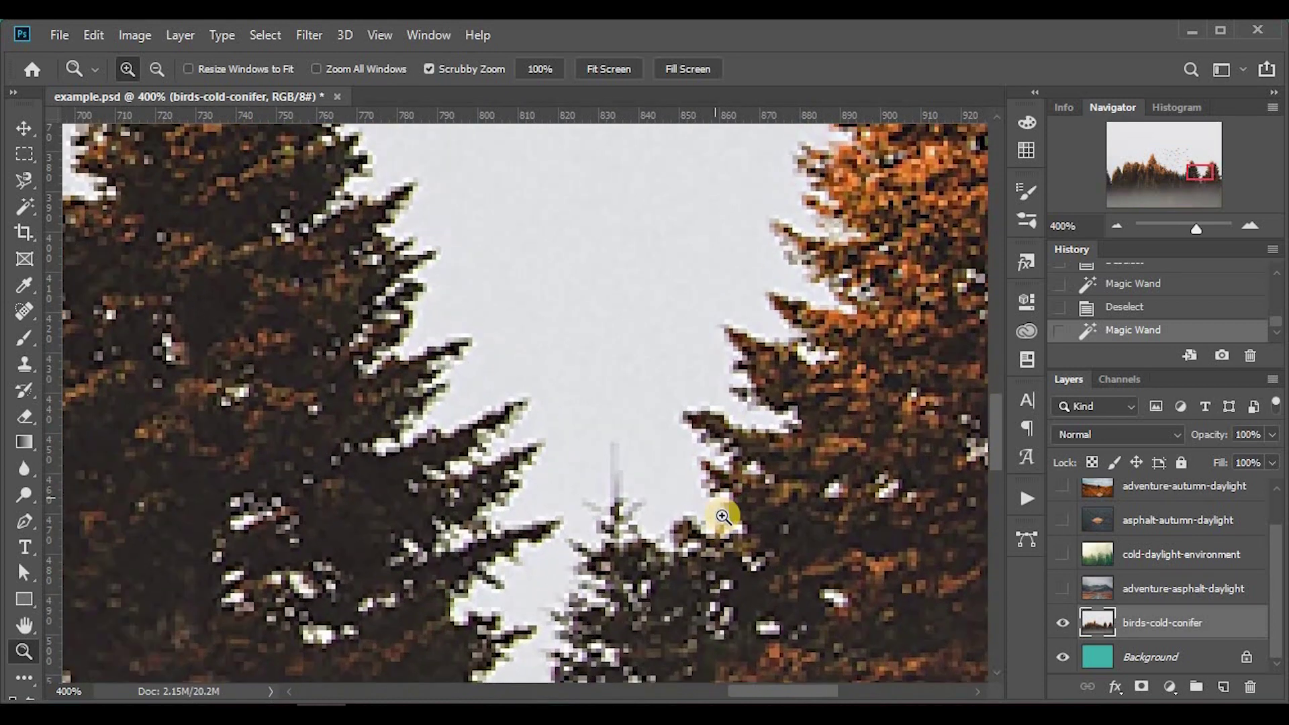
{"action": "left_click", "coordinate": [722, 516]}
{"action": "left_click", "coordinate": [723, 515], "text": "alt"}
{"action": "left_click", "coordinate": [723, 515], "text": "alt"}
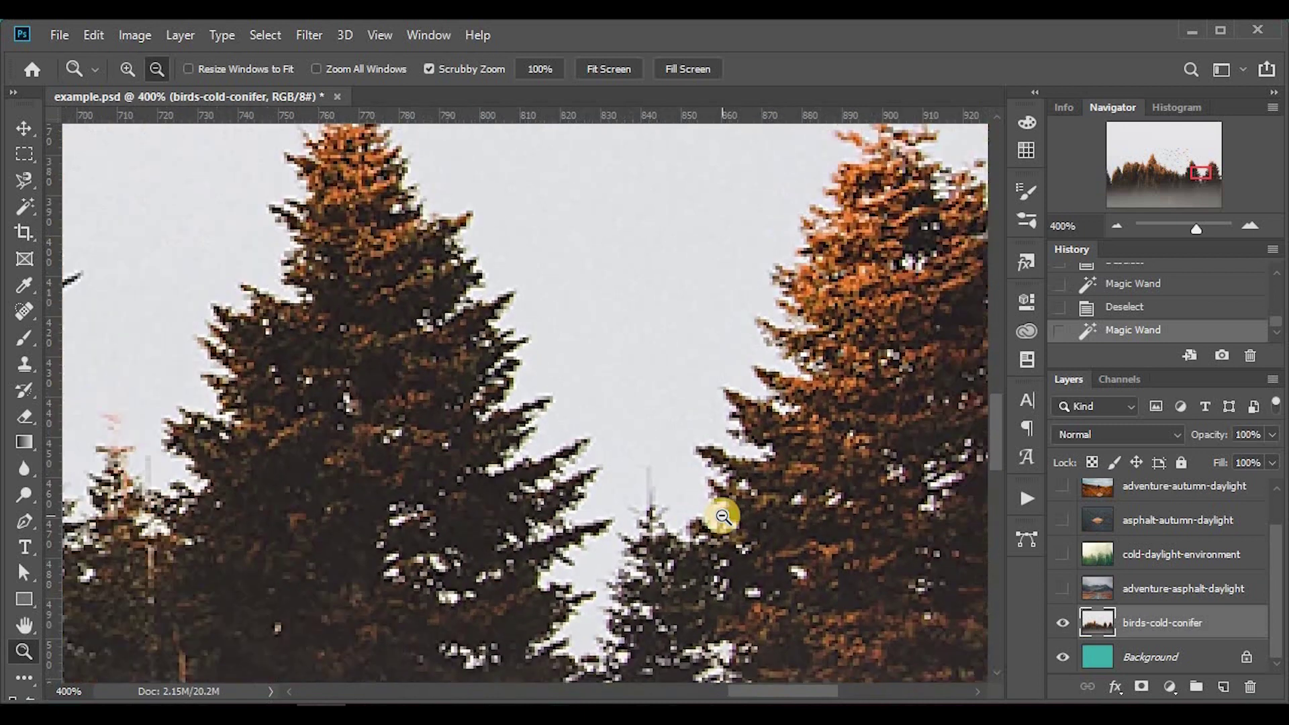
{"action": "left_click", "coordinate": [722, 516], "text": "alt"}
{"action": "left_click", "coordinate": [722, 516], "text": "alt"}
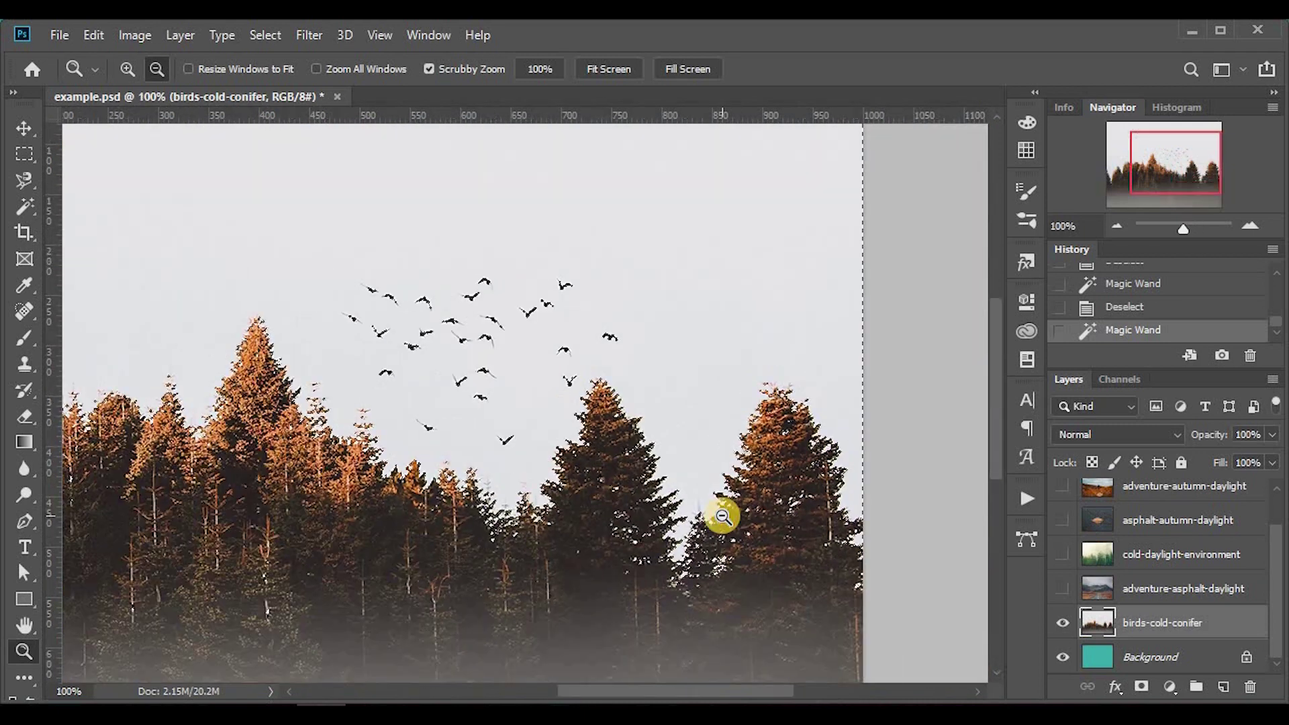
{"action": "left_click", "coordinate": [722, 516], "text": "alt"}
{"action": "key", "text": "h"}
{"action": "left_click_drag", "start_coordinate": [615, 312], "coordinate": [736, 371]}
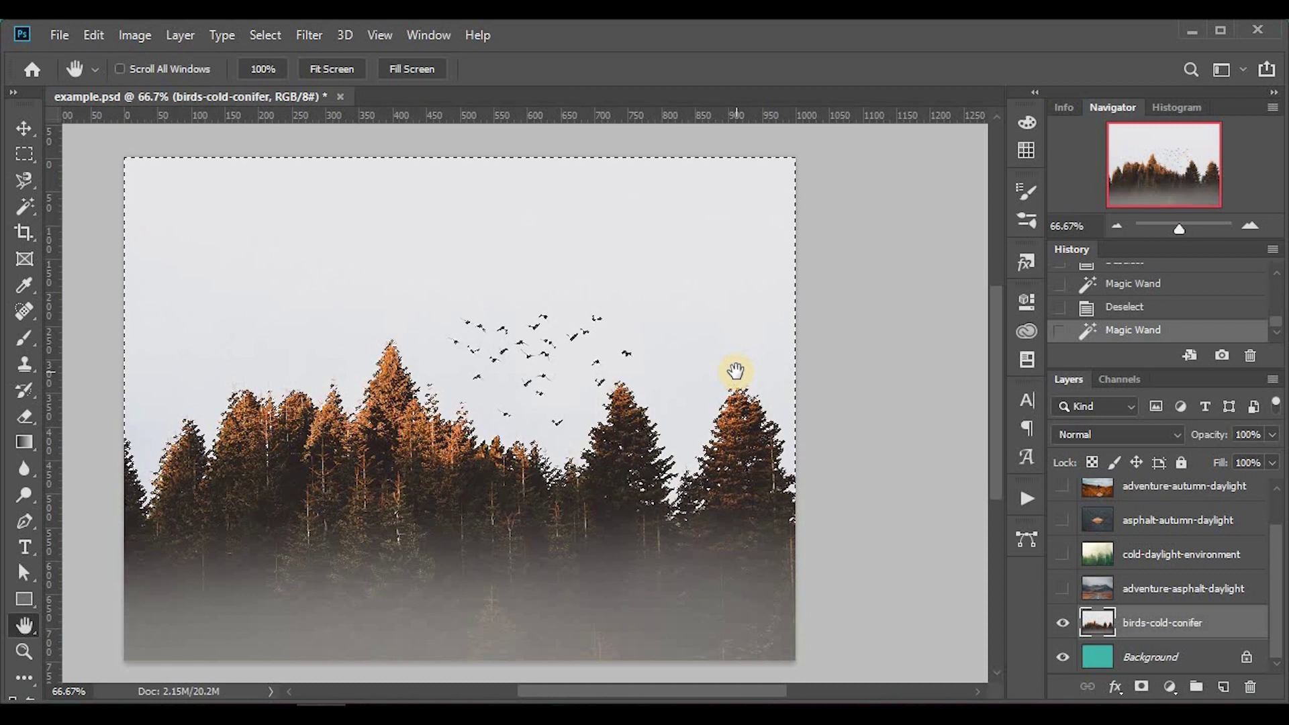
Step: Try selecting the sky with the Magic Wand tolerance set to 0
{"action": "key", "text": "w"}
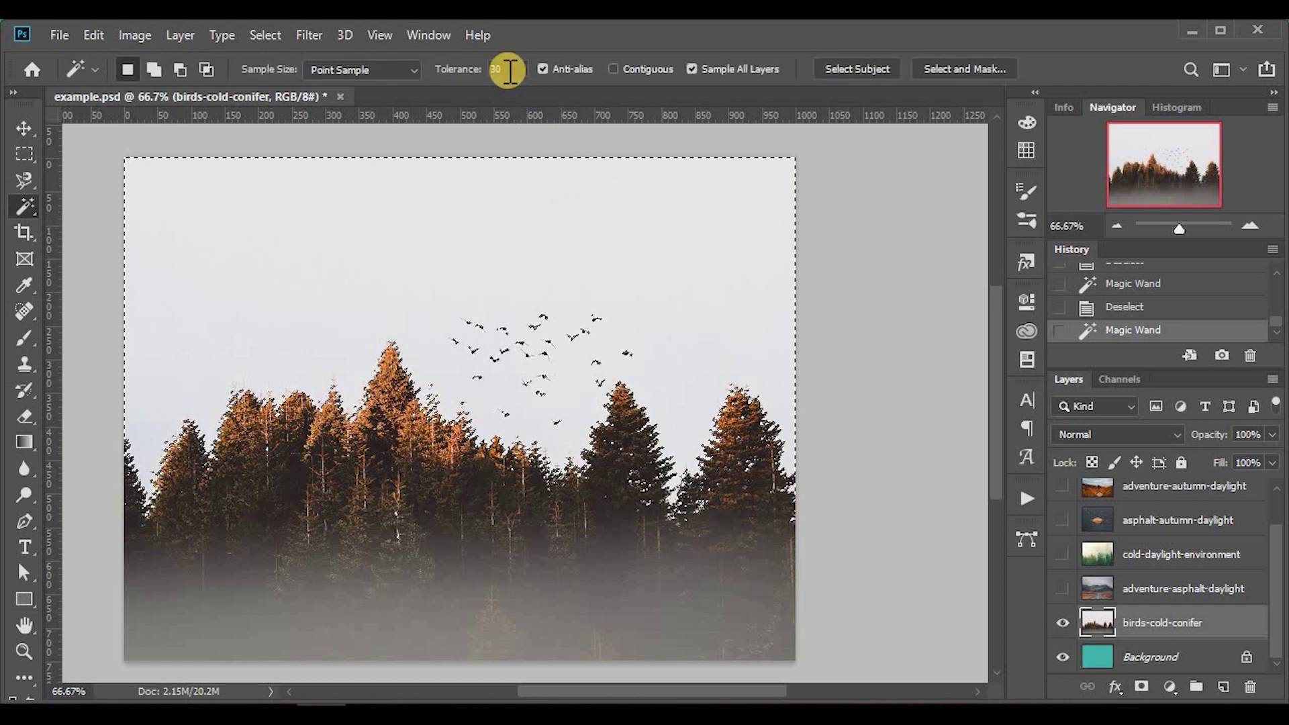
{"action": "key", "text": "BackSpace"}
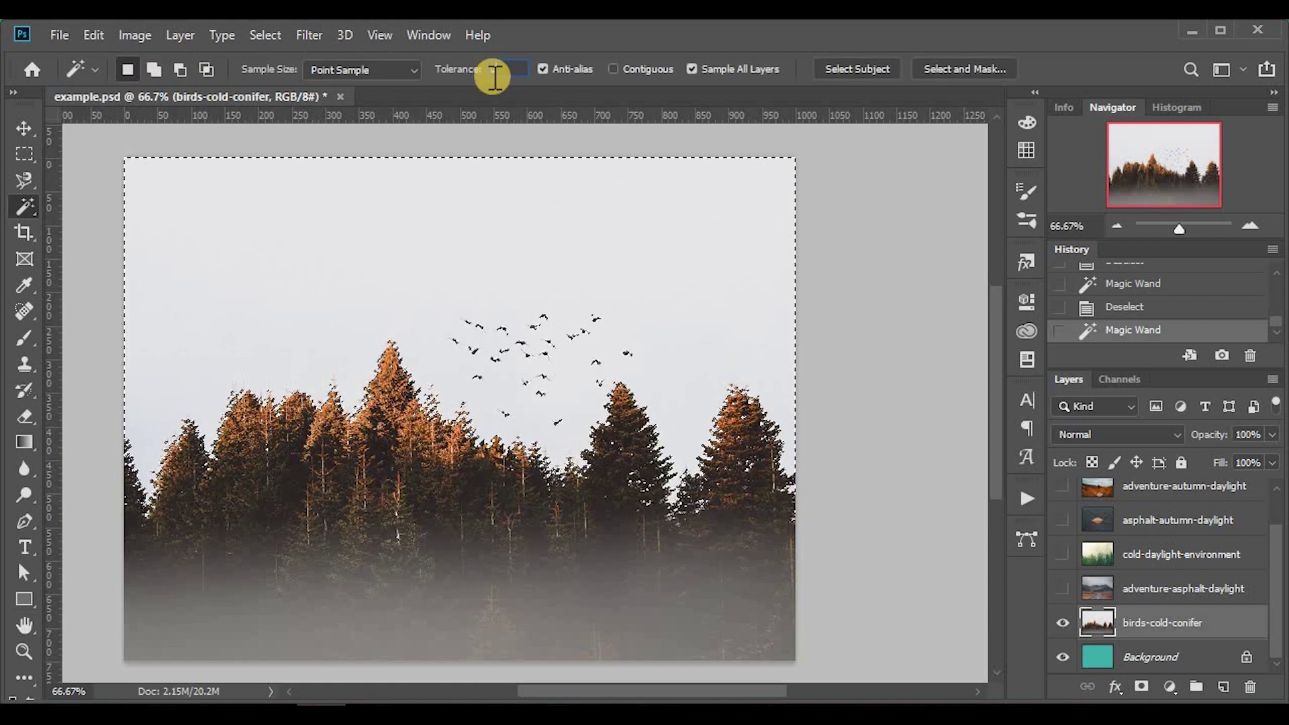
{"action": "type", "text": "0"}
{"action": "left_click", "coordinate": [548, 200]}
{"action": "left_click", "coordinate": [554, 214]}
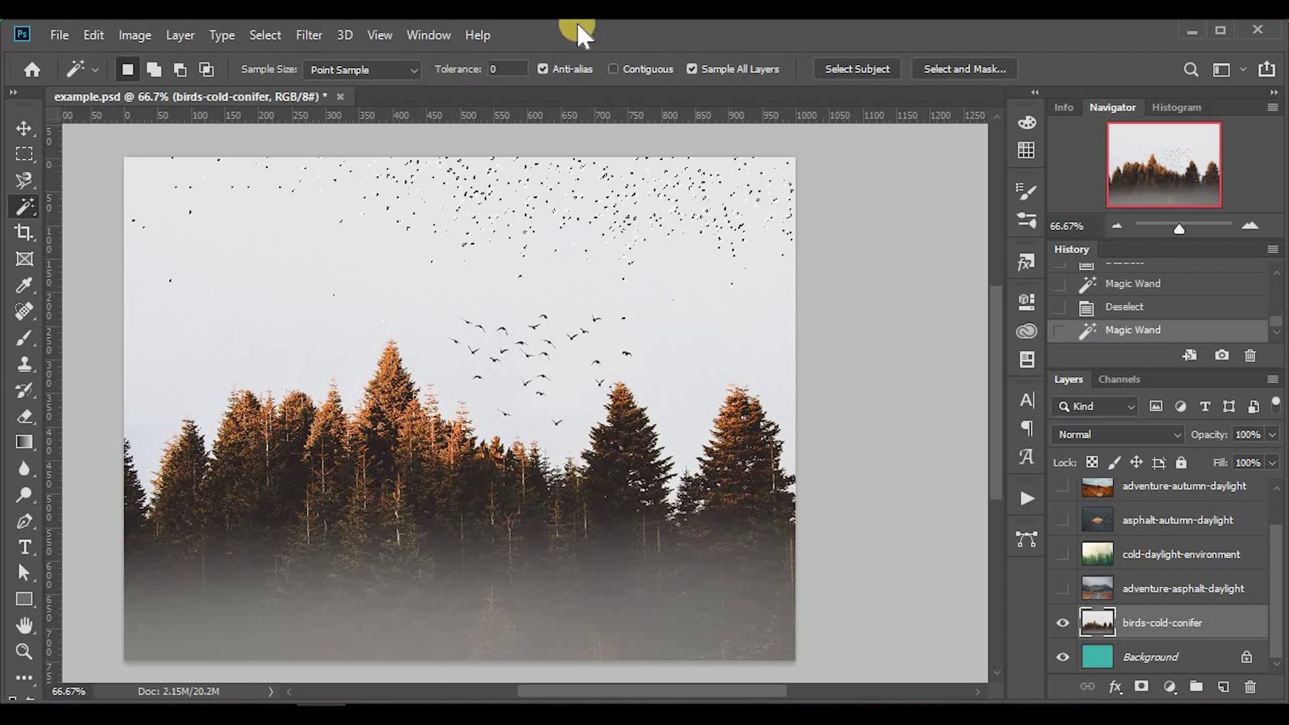
Step: Try selecting the sky with the Magic Wand tolerance set to 100
{"action": "left_click_drag", "start_coordinate": [515, 65], "coordinate": [486, 62]}
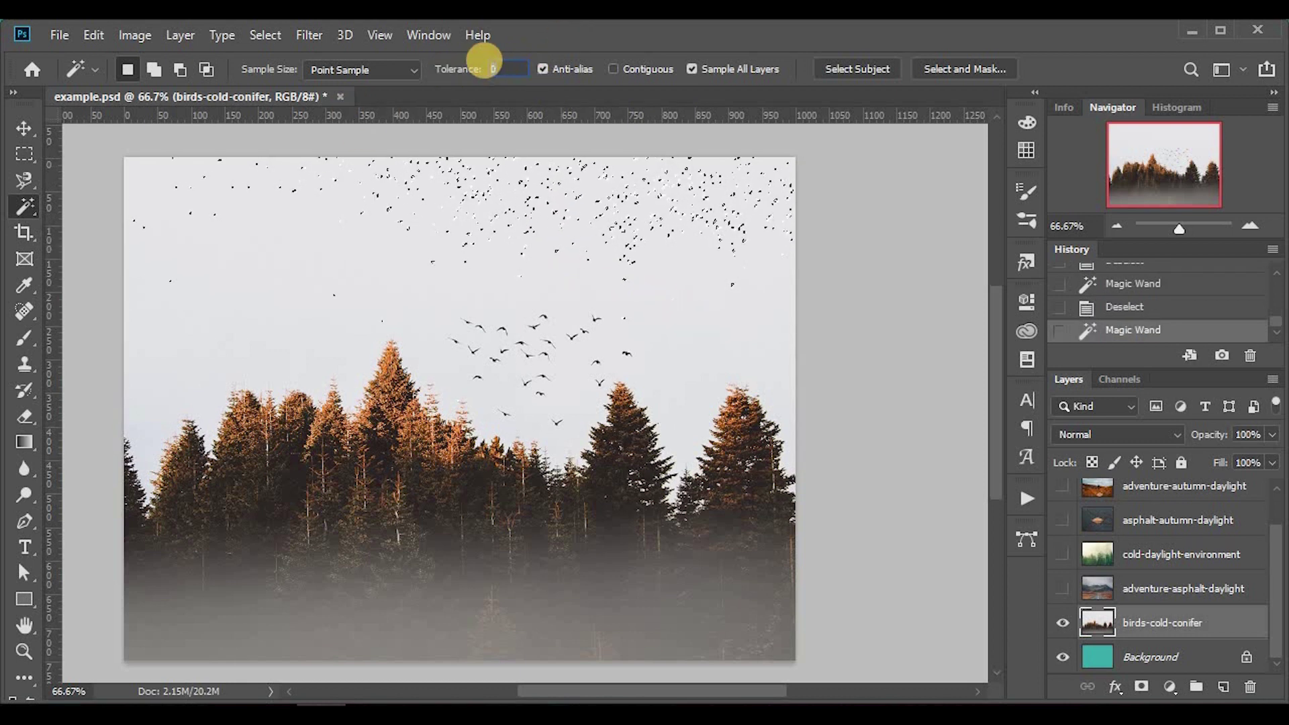
{"action": "type", "text": "100"}
{"action": "key", "text": "Return"}
{"action": "left_click", "coordinate": [588, 296]}
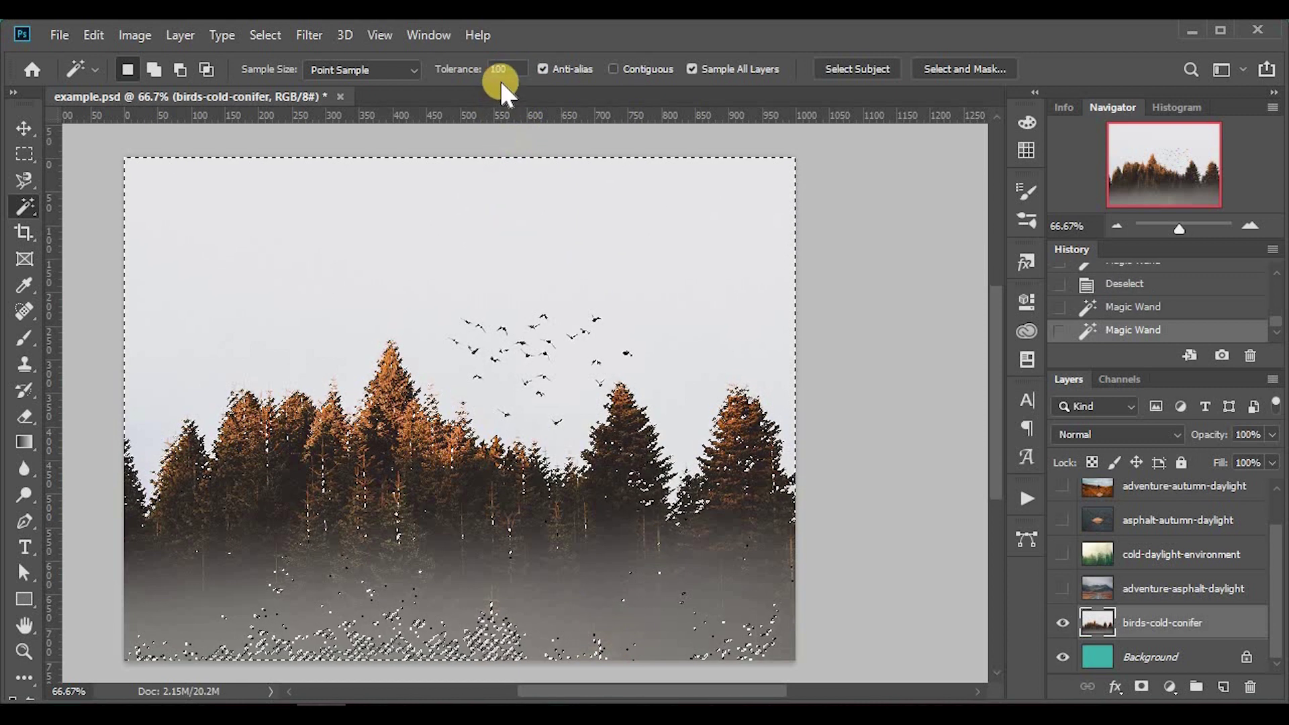
Step: Set the Magic Wand tolerance to 30 and reselect the sky above the trees
{"action": "left_click_drag", "start_coordinate": [517, 63], "coordinate": [478, 61]}
{"action": "type", "text": "30"}
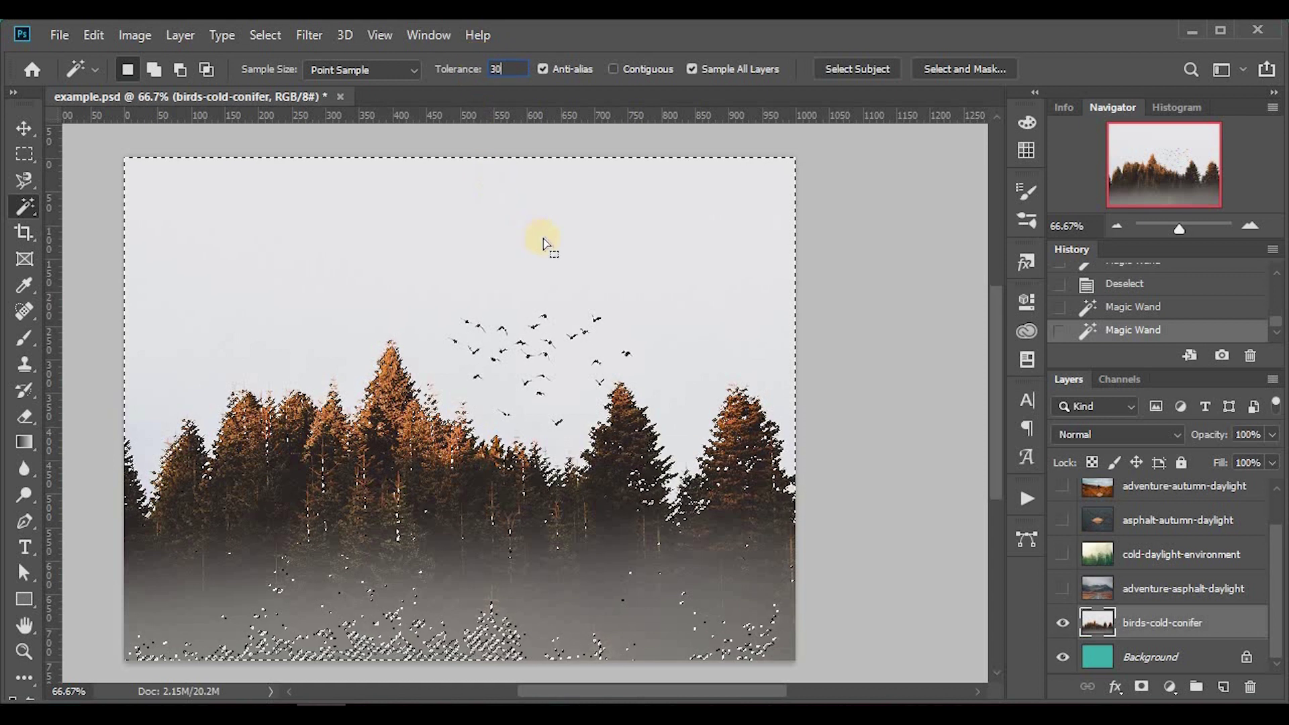
{"action": "left_click", "coordinate": [540, 243]}
{"action": "left_click", "coordinate": [683, 334]}
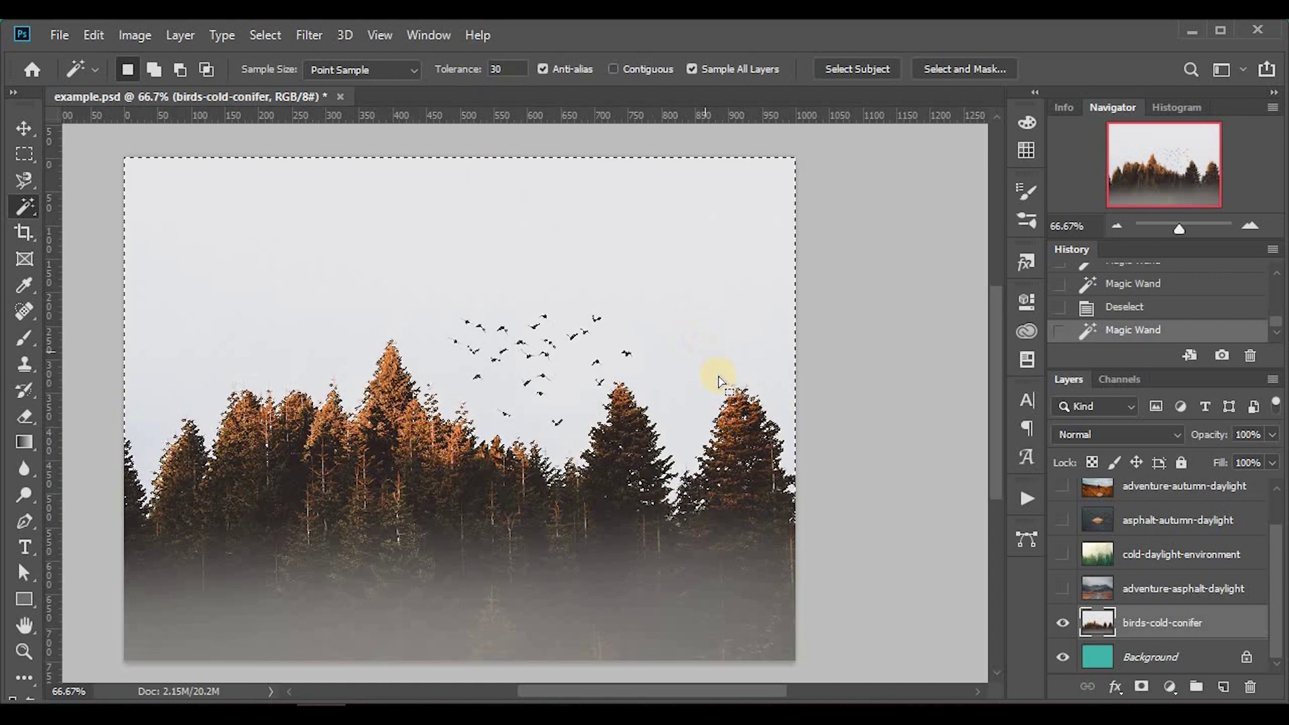
Step: Inspect the renewed sky selection around the two tall conifers on the image's right side
{"action": "key", "text": "z"}
{"action": "left_click", "coordinate": [778, 464]}
{"action": "left_click", "coordinate": [772, 463]}
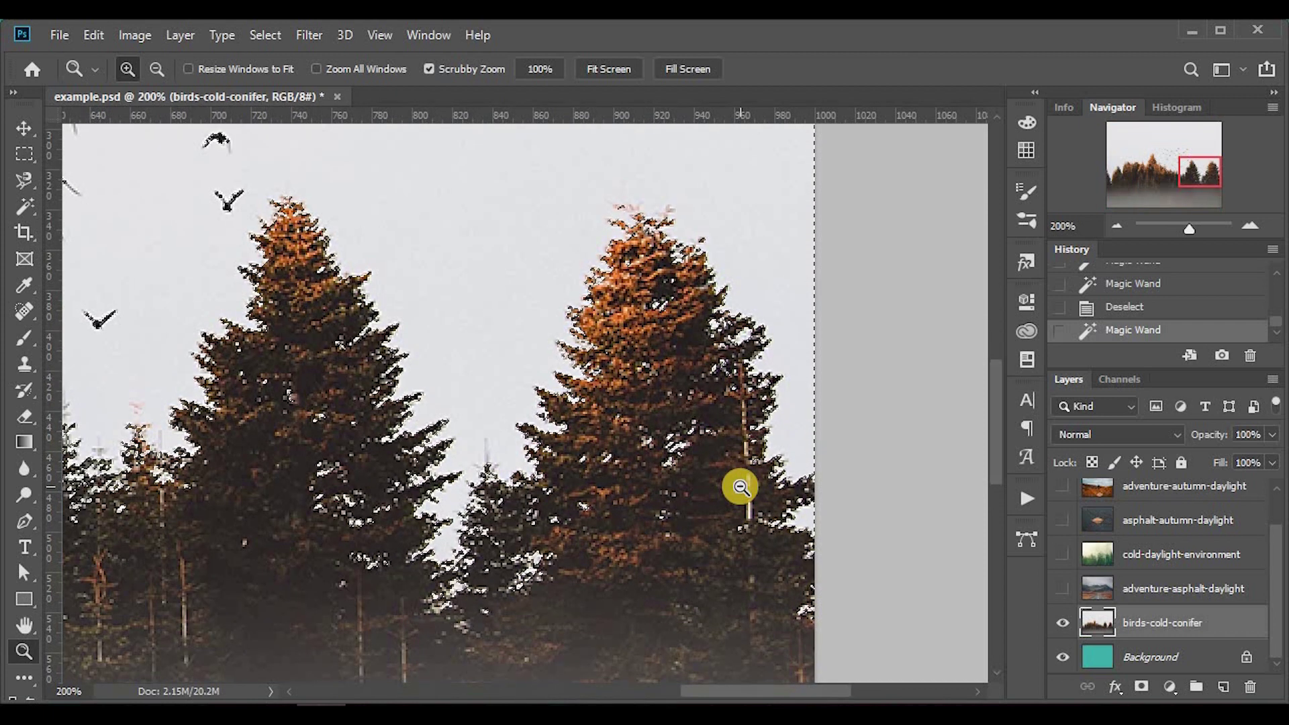
{"action": "left_click", "coordinate": [741, 487], "text": "alt"}
{"action": "left_click", "coordinate": [741, 487], "text": "alt"}
{"action": "left_click", "coordinate": [741, 487], "text": "alt"}
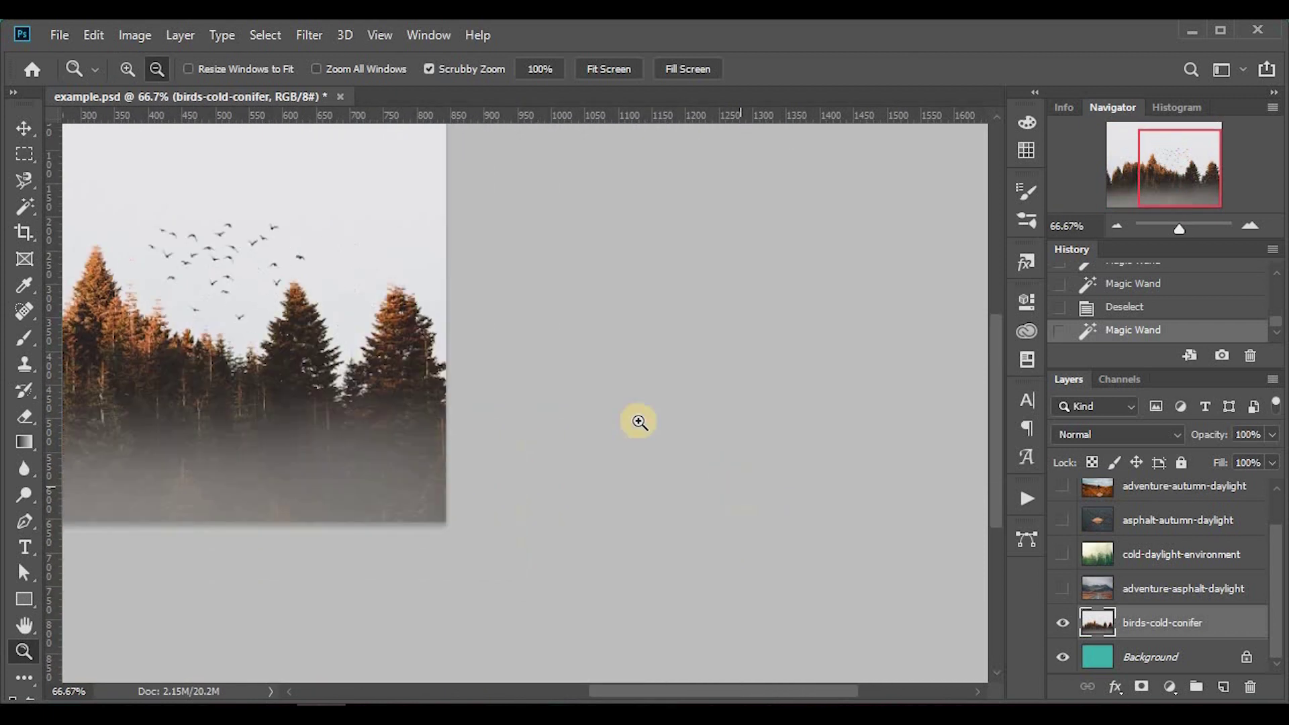
{"action": "key", "text": "h"}
{"action": "left_click_drag", "start_coordinate": [281, 279], "coordinate": [684, 388]}
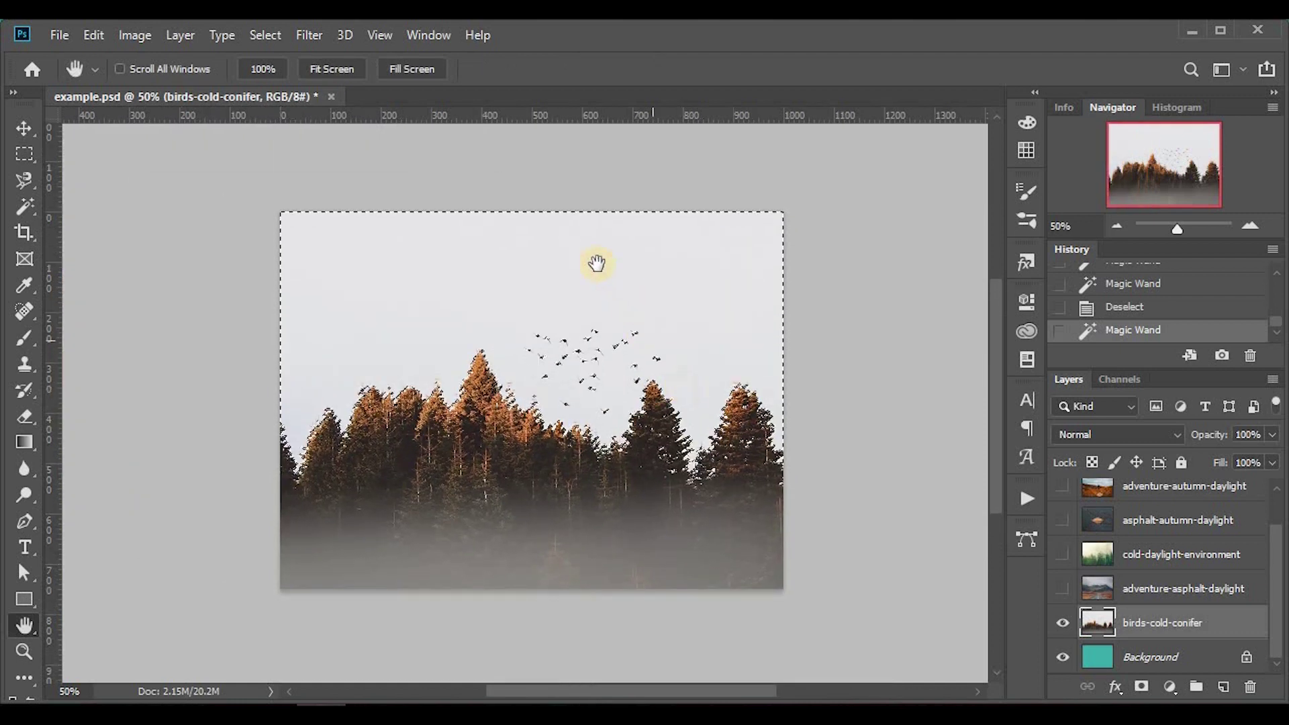
Step: Delete the selected sky from the birds-cold-conifer layer and clear the selection
{"action": "key", "text": "w"}
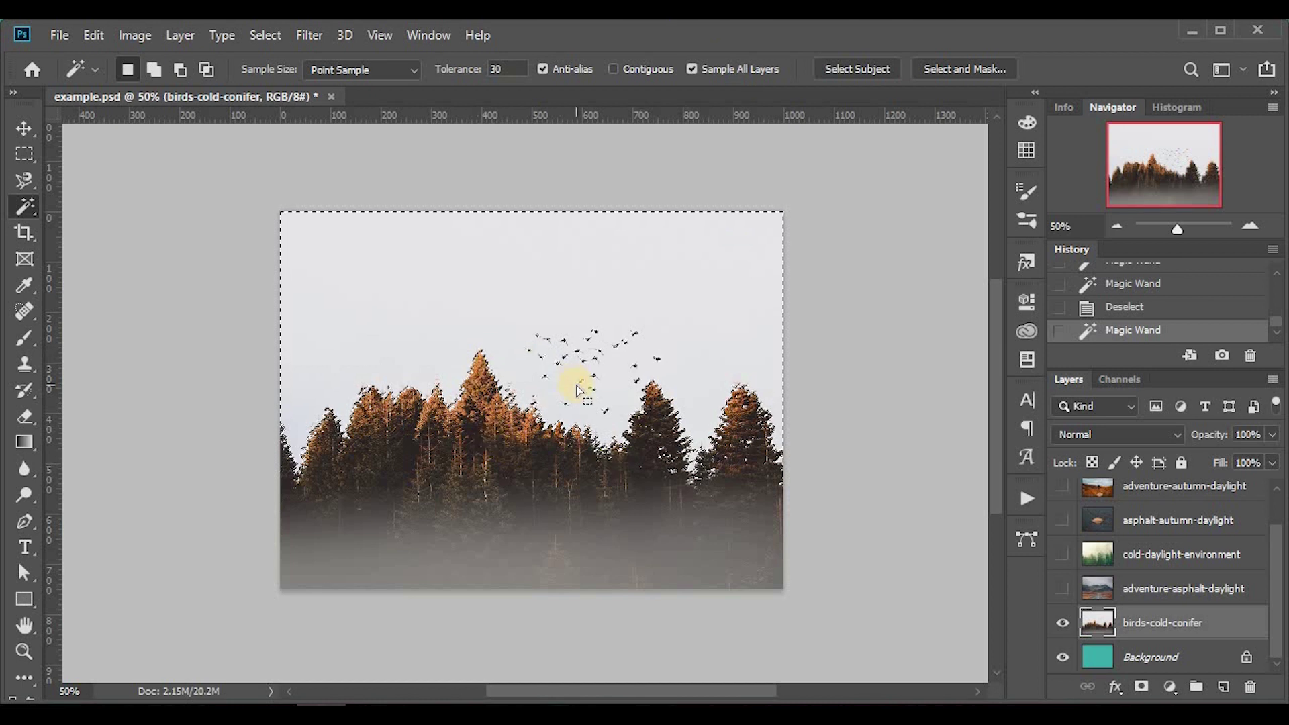
{"action": "key", "text": "Delete"}
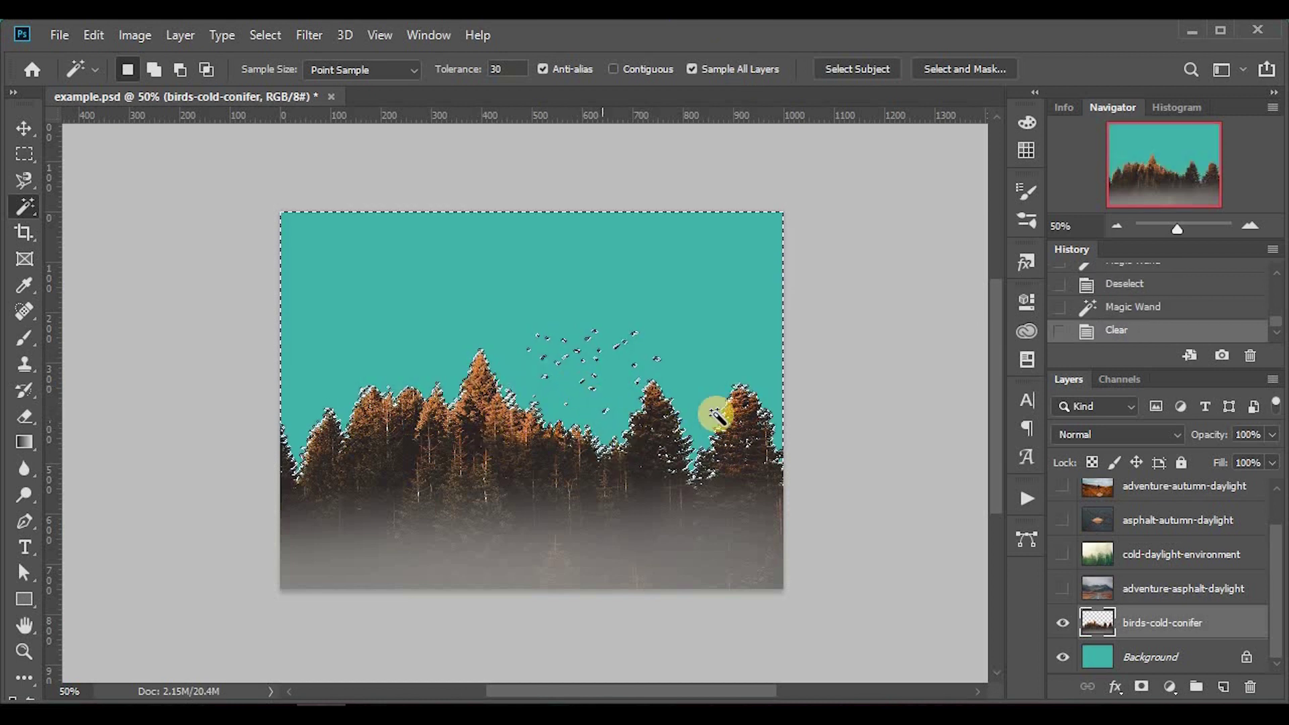
{"action": "key", "text": "m"}
{"action": "left_click", "coordinate": [827, 409]}
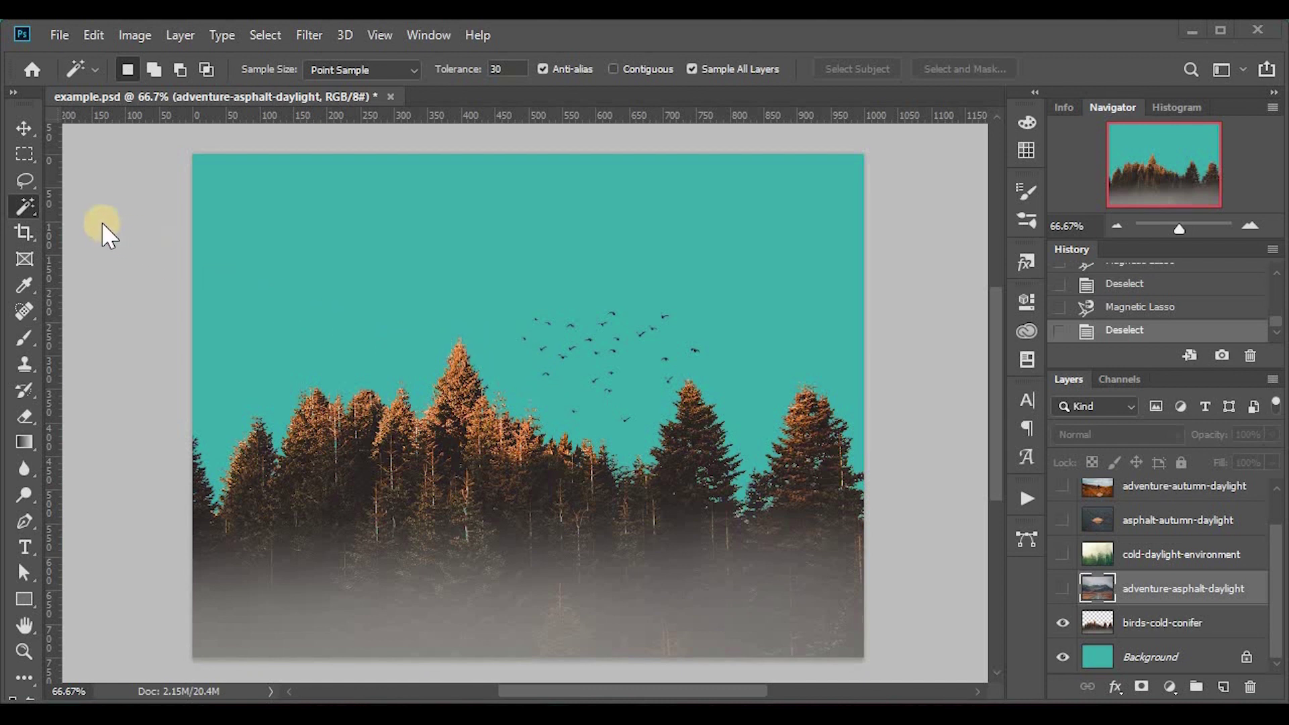
Step: Show the adventure-asphalt-daylight layer, trace a Magnetic Lasso selection around its mountain range, and clear it
{"action": "left_click", "coordinate": [25, 176]}
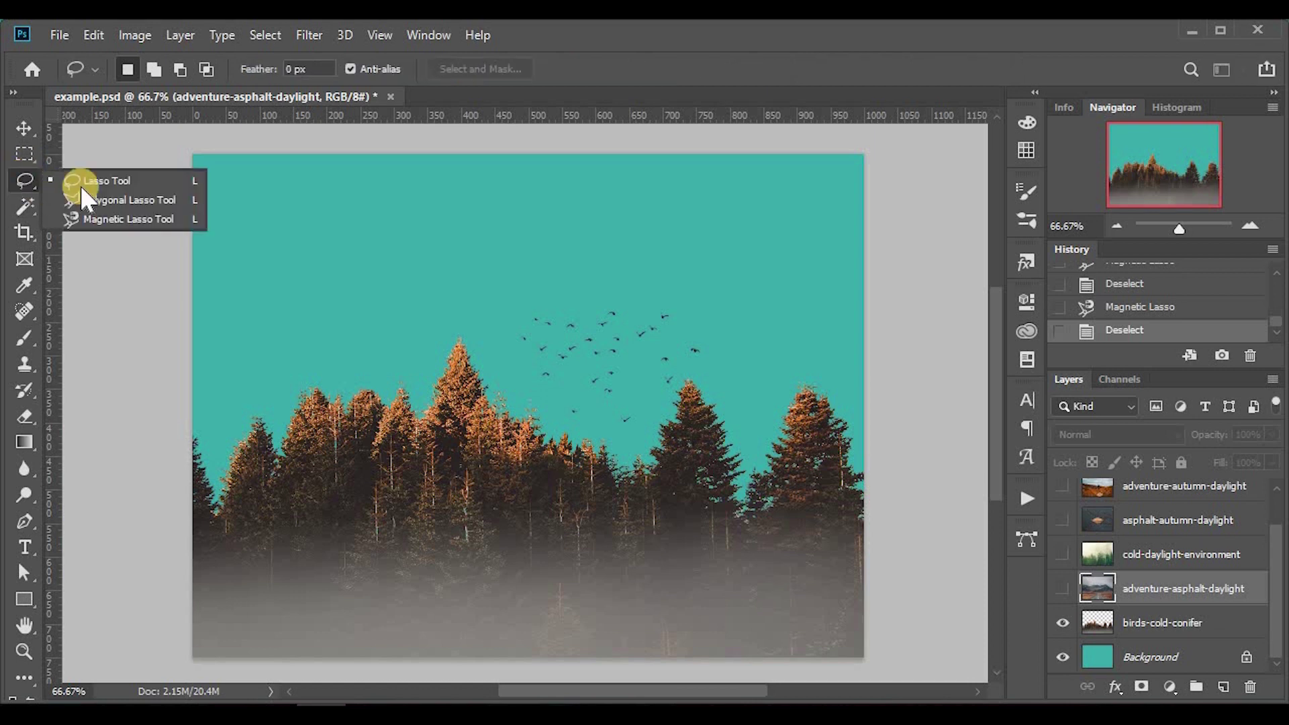
{"action": "left_click", "coordinate": [164, 218]}
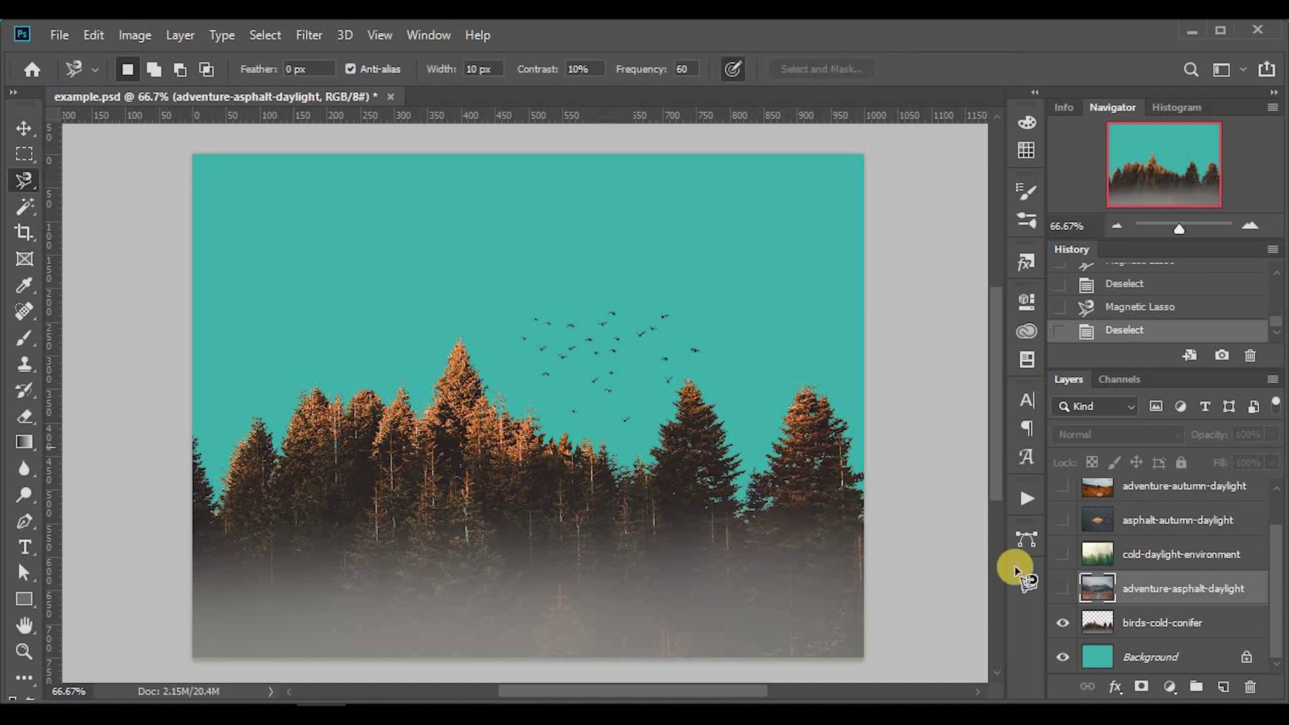
{"action": "left_click", "coordinate": [1061, 591]}
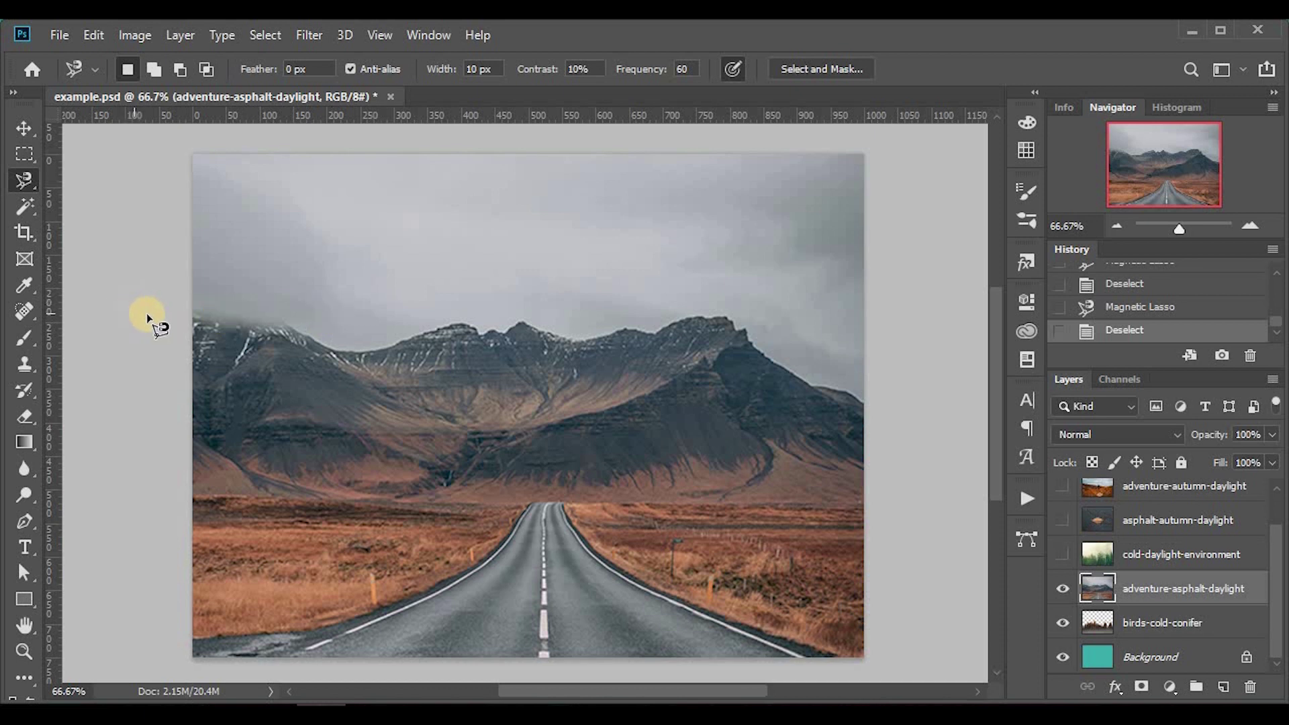
{"action": "left_click", "coordinate": [194, 313]}
{"action": "left_click", "coordinate": [278, 312]}
{"action": "mouse_move", "coordinate": [301, 320]}
{"action": "left_mouse_down"}
{"action": "mouse_move", "coordinate": [353, 345]}
{"action": "mouse_move", "coordinate": [480, 322]}
{"action": "mouse_move", "coordinate": [591, 343]}
{"action": "mouse_move", "coordinate": [737, 312]}
{"action": "mouse_move", "coordinate": [777, 366]}
{"action": "mouse_move", "coordinate": [872, 401]}
{"action": "mouse_move", "coordinate": [883, 505]}
{"action": "mouse_move", "coordinate": [726, 507]}
{"action": "mouse_move", "coordinate": [618, 487]}
{"action": "mouse_move", "coordinate": [466, 512]}
{"action": "mouse_move", "coordinate": [192, 501]}
{"action": "mouse_move", "coordinate": [196, 318]}
{"action": "left_mouse_up"}
{"action": "left_click", "coordinate": [197, 318]}
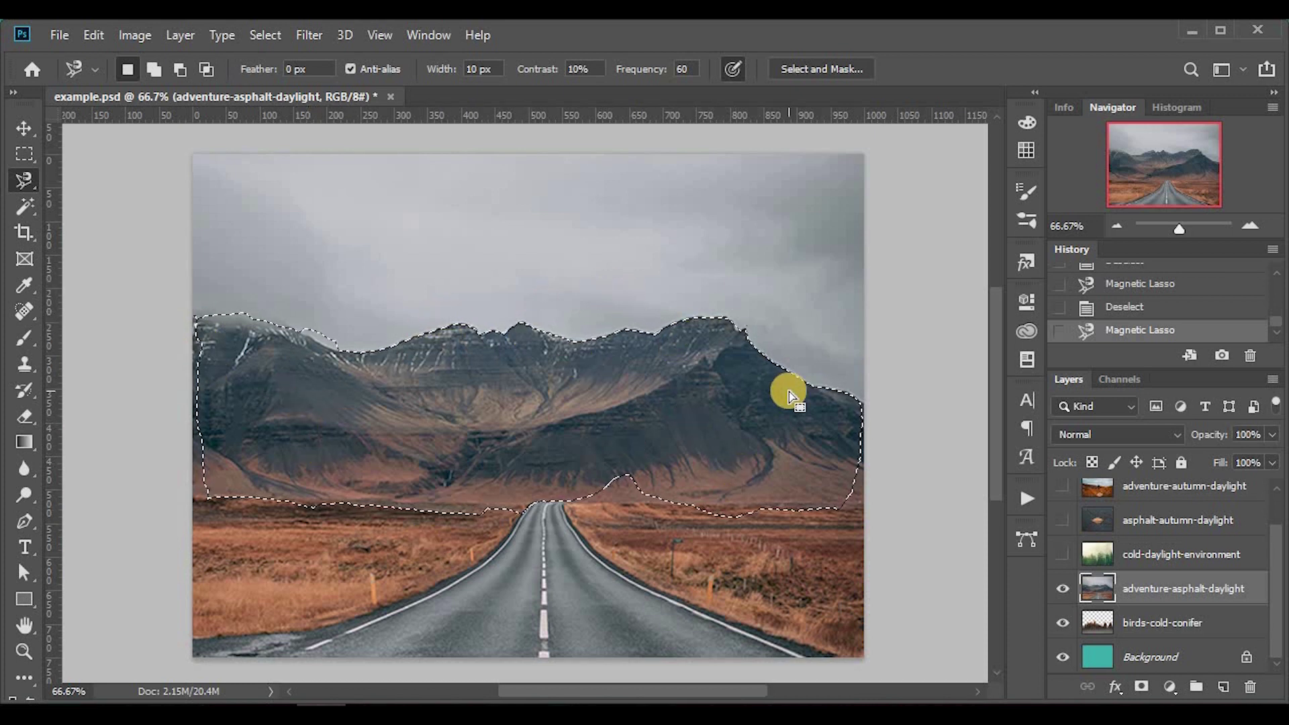
{"action": "key", "text": "m"}
{"action": "left_click", "coordinate": [806, 374]}
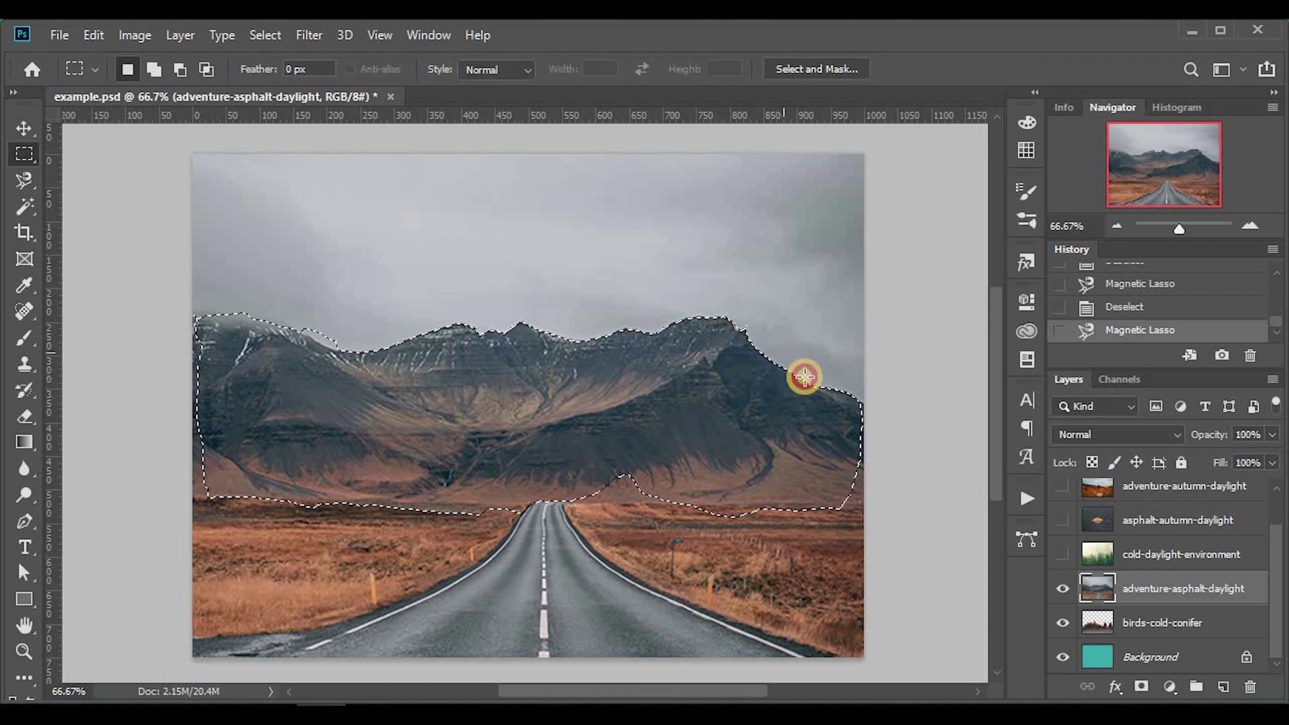
Step: Hide the adventure-asphalt-daylight layer and try a Magnetic Lasso selection around the central trees on birds-cold-conifer, clearing it at the end
{"action": "left_click", "coordinate": [1062, 622]}
{"action": "left_click", "coordinate": [1062, 588]}
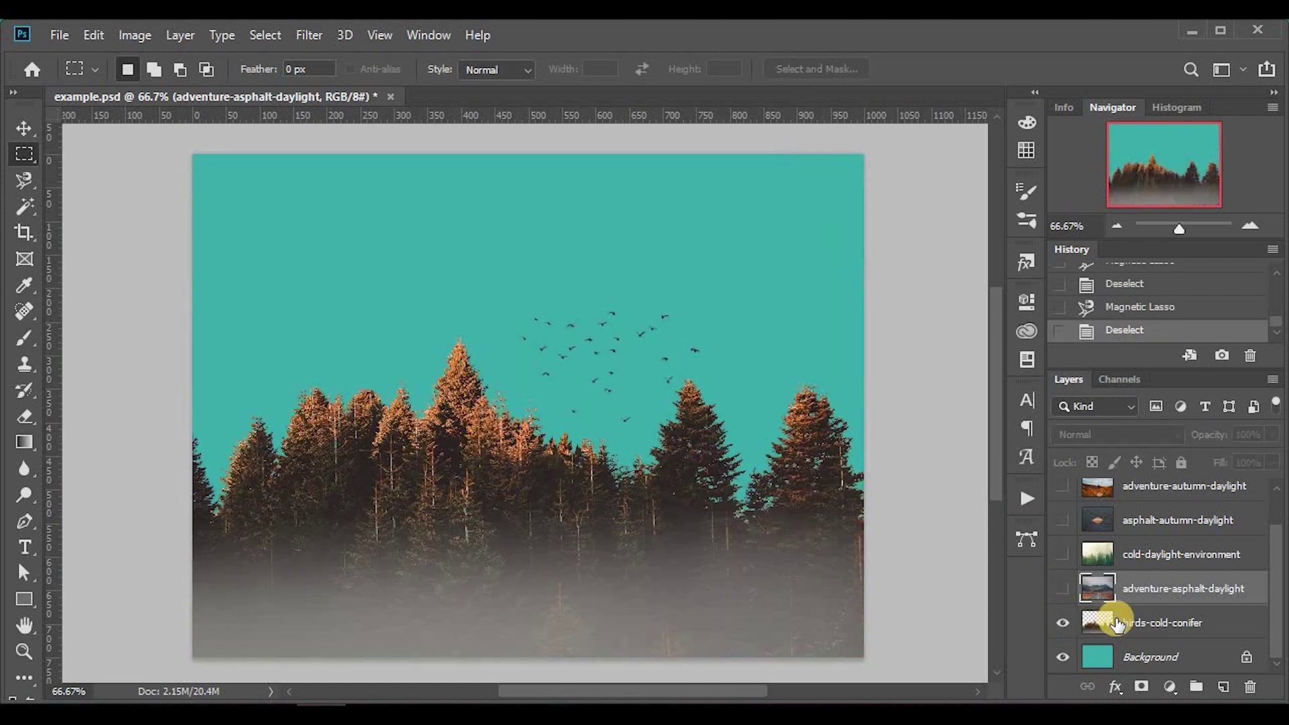
{"action": "left_click", "coordinate": [1108, 622]}
{"action": "key", "text": "l"}
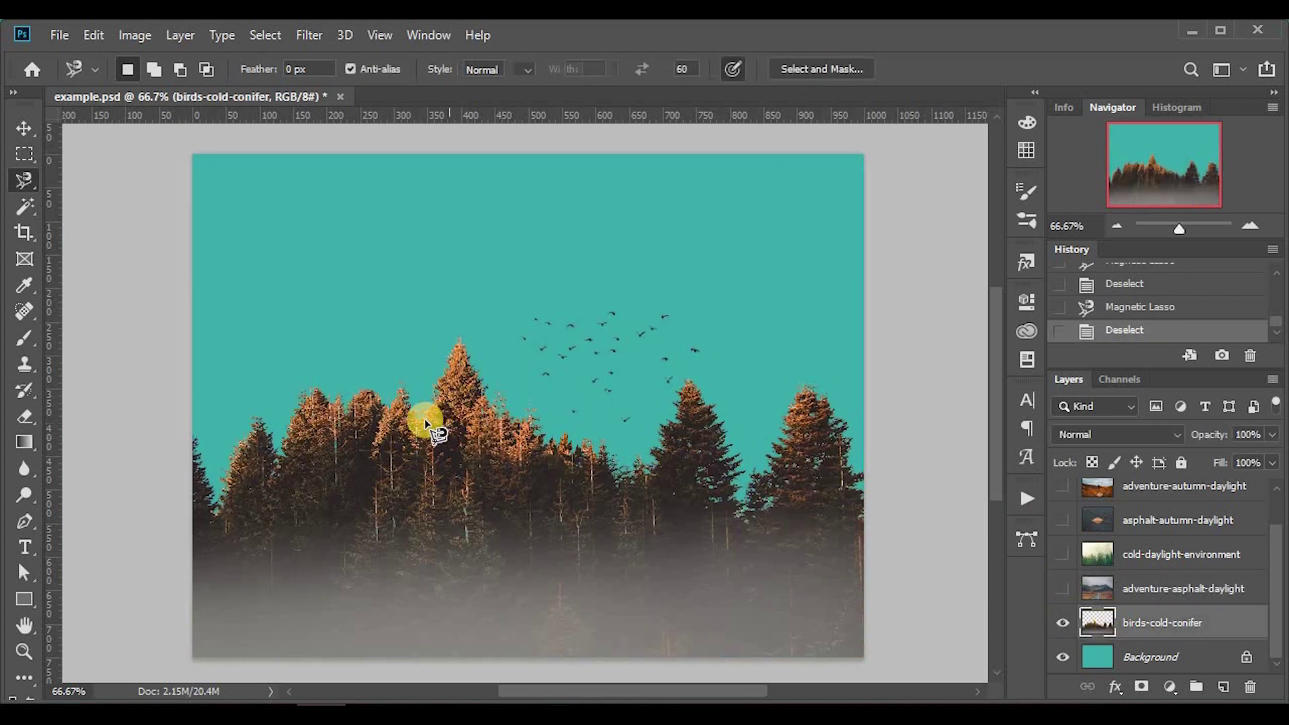
{"action": "mouse_move", "coordinate": [446, 365]}
{"action": "left_mouse_down"}
{"action": "mouse_move", "coordinate": [474, 354]}
{"action": "mouse_move", "coordinate": [519, 426]}
{"action": "mouse_move", "coordinate": [695, 513]}
{"action": "mouse_move", "coordinate": [759, 582]}
{"action": "mouse_move", "coordinate": [650, 598]}
{"action": "mouse_move", "coordinate": [509, 596]}
{"action": "mouse_move", "coordinate": [431, 489]}
{"action": "mouse_move", "coordinate": [427, 418]}
{"action": "left_mouse_up"}
{"action": "double_click", "coordinate": [427, 418]}
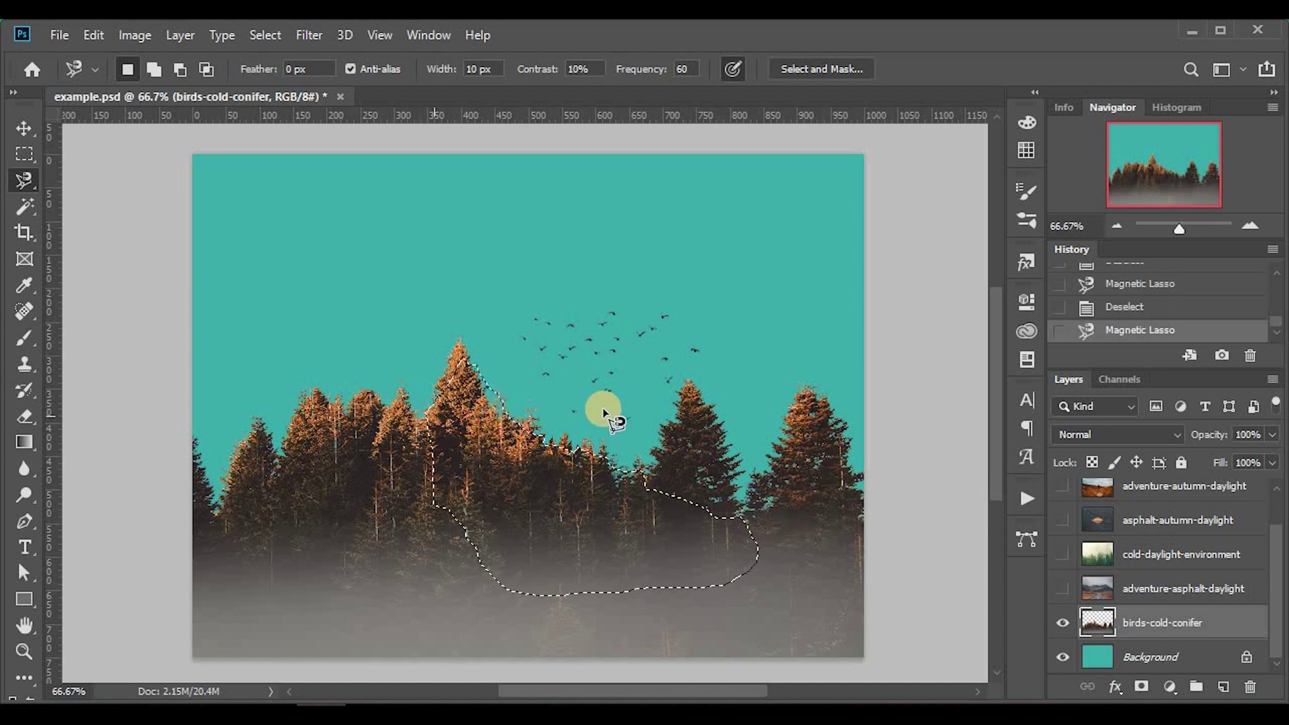
{"action": "key", "text": "m"}
{"action": "left_click", "coordinate": [664, 377]}
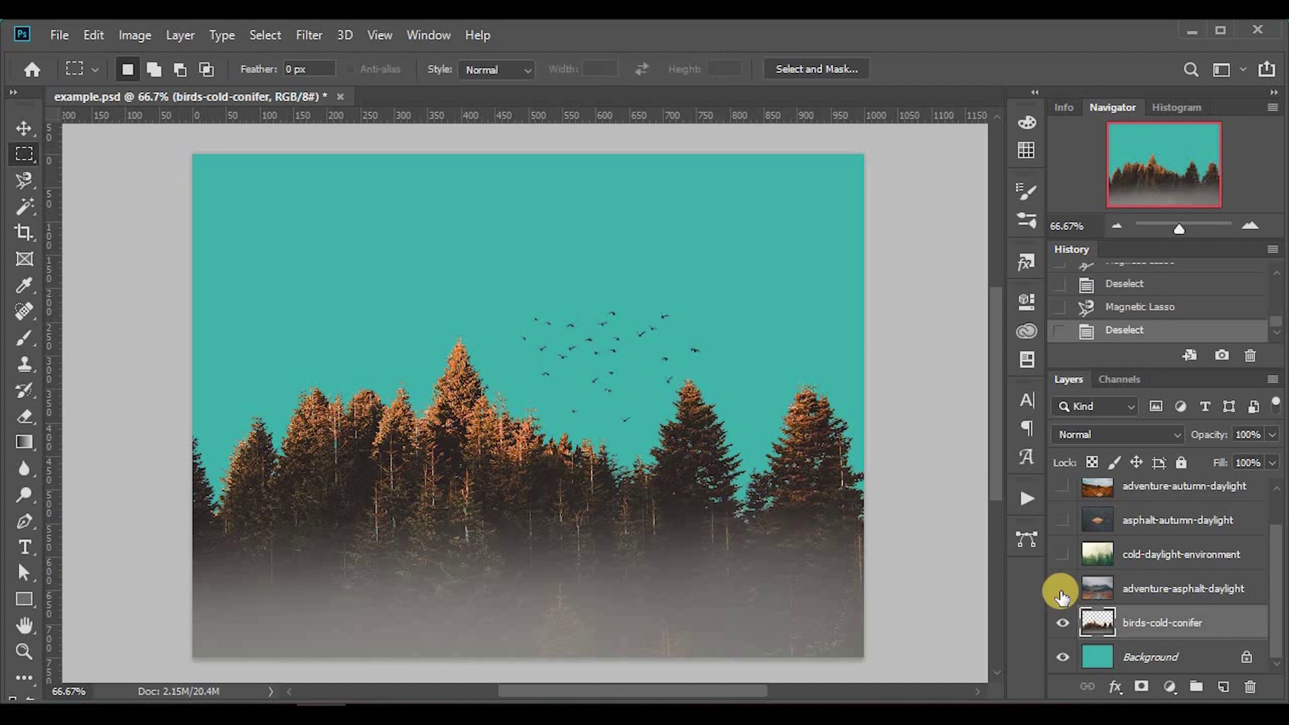
Step: Show and activate the adventure-asphalt-daylight layer, and review the Magnetic Lasso's width, contrast and frequency options against its mountain ridge
{"action": "left_click", "coordinate": [1061, 597]}
{"action": "left_click", "coordinate": [1155, 591]}
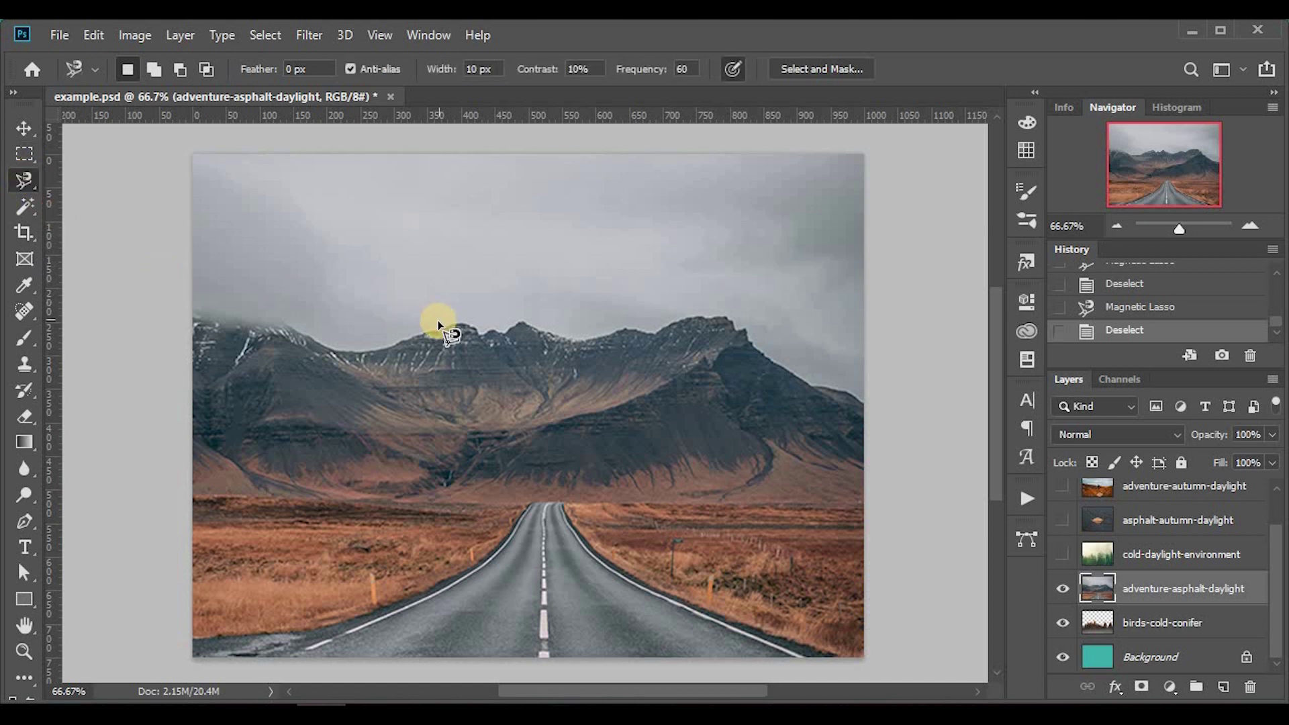
{"action": "left_click", "coordinate": [488, 69]}
{"action": "left_click", "coordinate": [596, 67]}
{"action": "left_click", "coordinate": [691, 65]}
{"action": "left_click", "coordinate": [298, 328]}
{"action": "left_click_drag", "start_coordinate": [422, 339], "coordinate": [666, 326]}
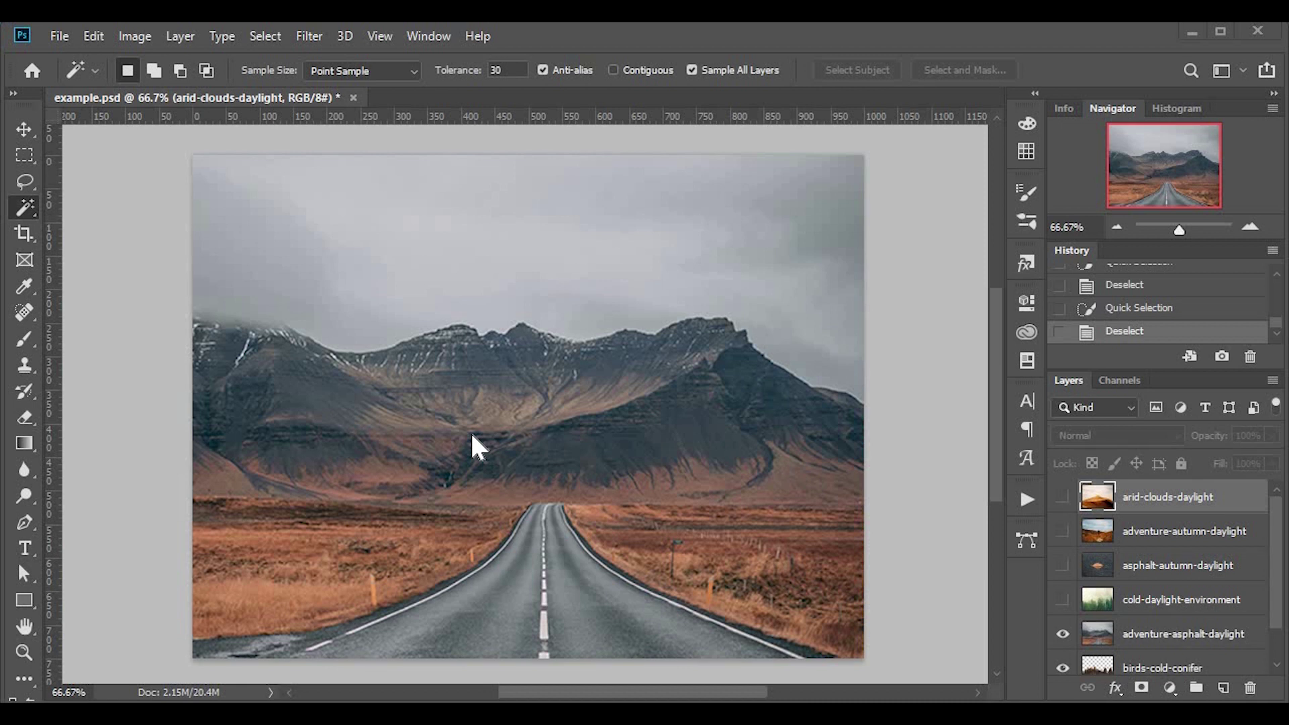
Step: Show the arid-clouds-daylight layer, select its sand dune with the Quick Selection tool, and clear the selection
{"action": "right_click", "coordinate": [21, 214]}
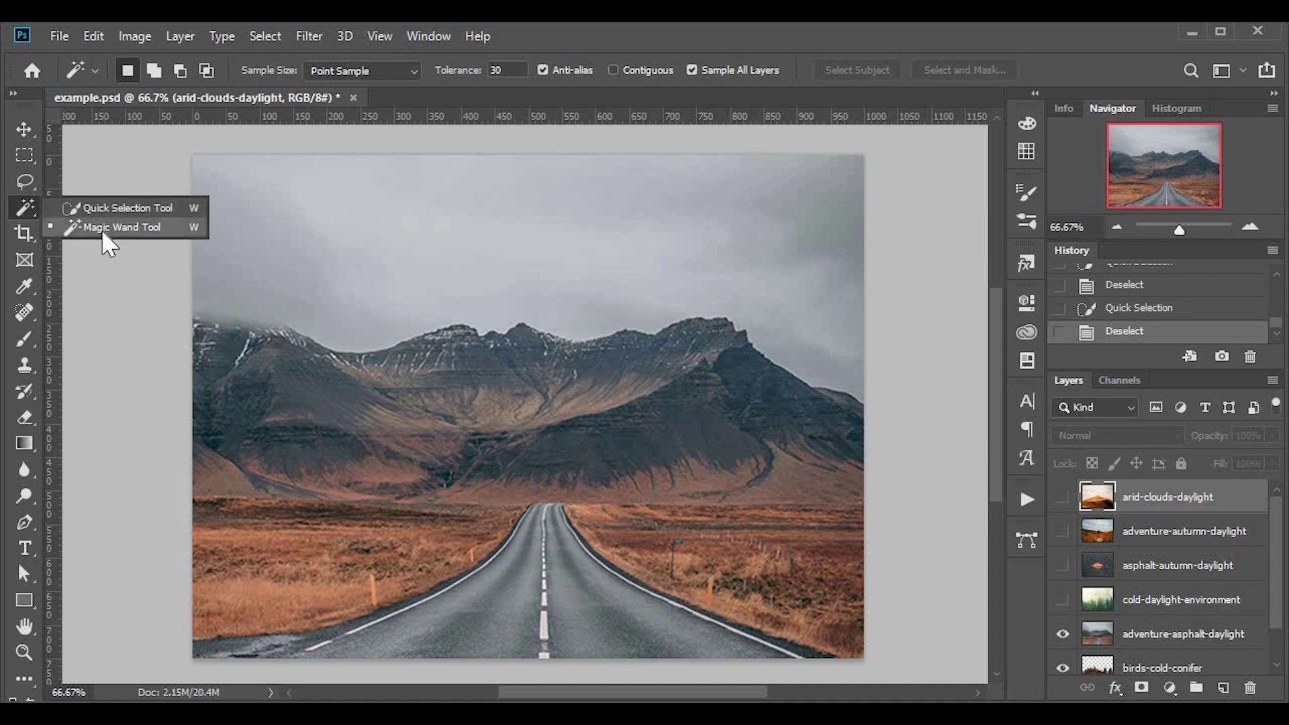
{"action": "left_click", "coordinate": [241, 99]}
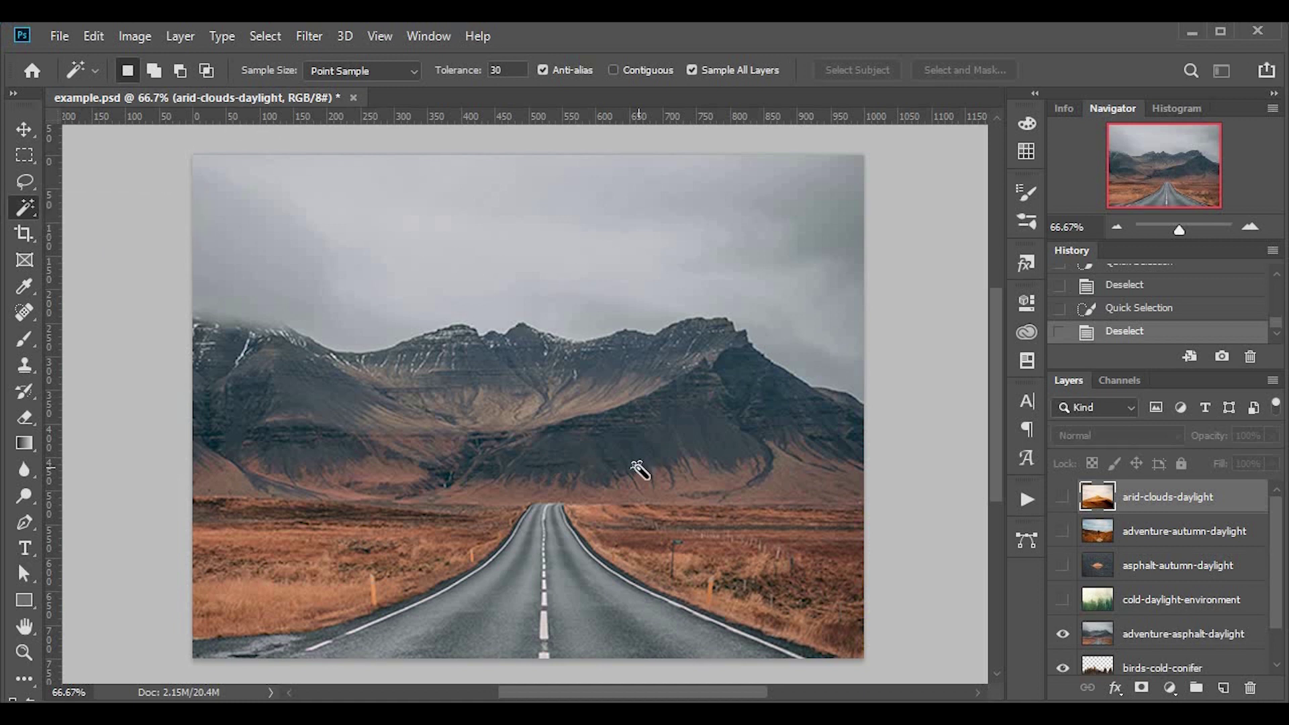
{"action": "key", "text": "shift+w"}
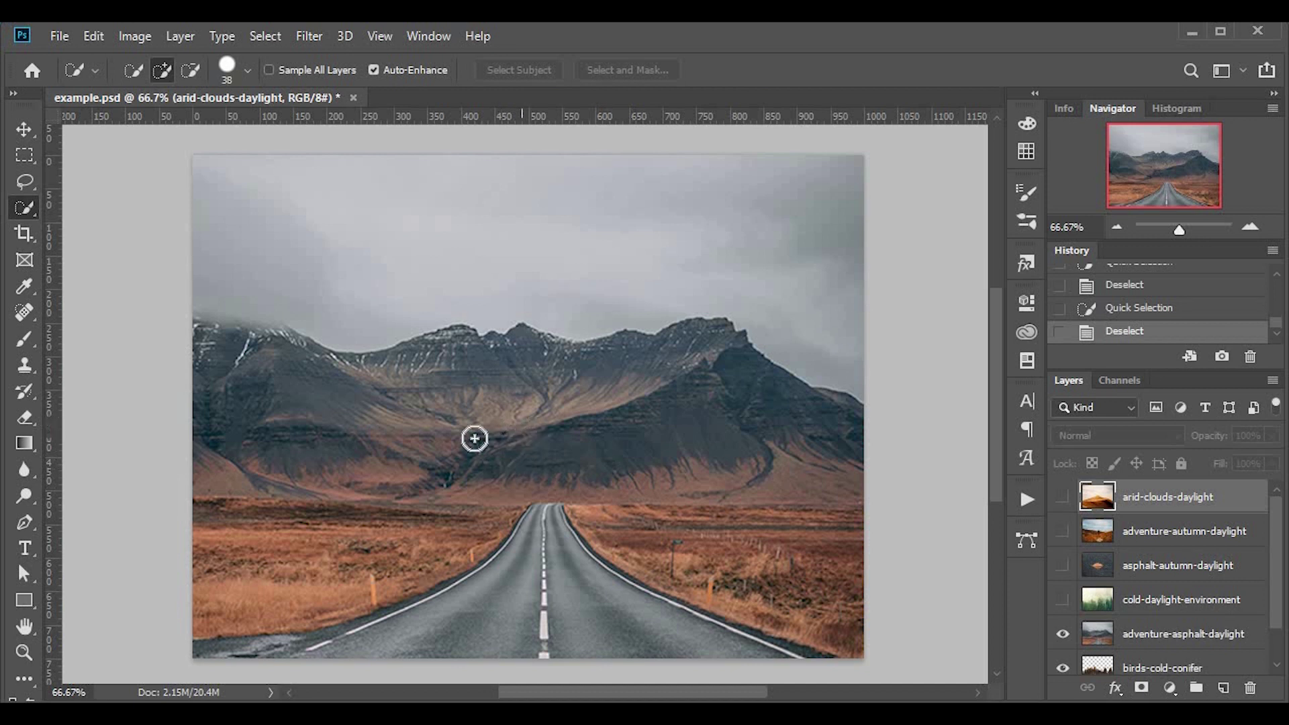
{"action": "left_click", "coordinate": [1062, 497]}
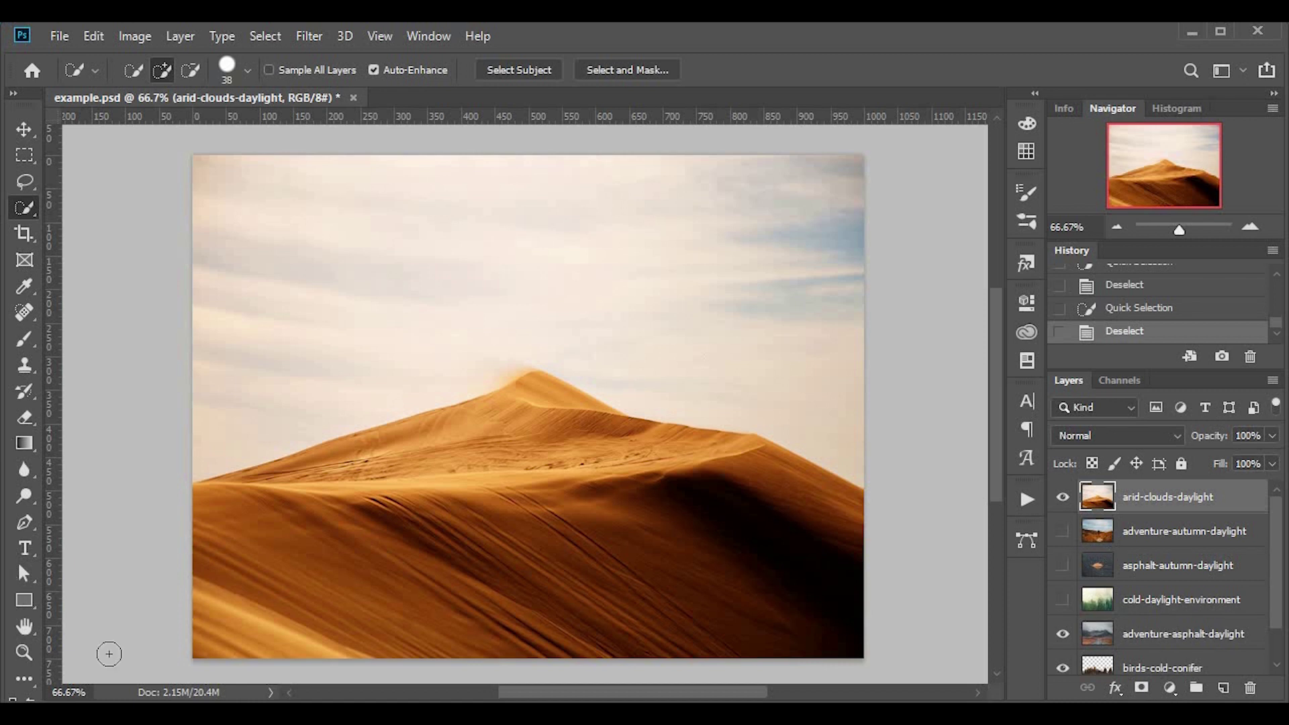
{"action": "mouse_move", "coordinate": [230, 490]}
{"action": "left_mouse_down"}
{"action": "mouse_move", "coordinate": [387, 435]}
{"action": "mouse_move", "coordinate": [491, 414]}
{"action": "mouse_move", "coordinate": [529, 386]}
{"action": "mouse_move", "coordinate": [732, 494]}
{"action": "mouse_move", "coordinate": [811, 567]}
{"action": "mouse_move", "coordinate": [483, 536]}
{"action": "left_mouse_up"}
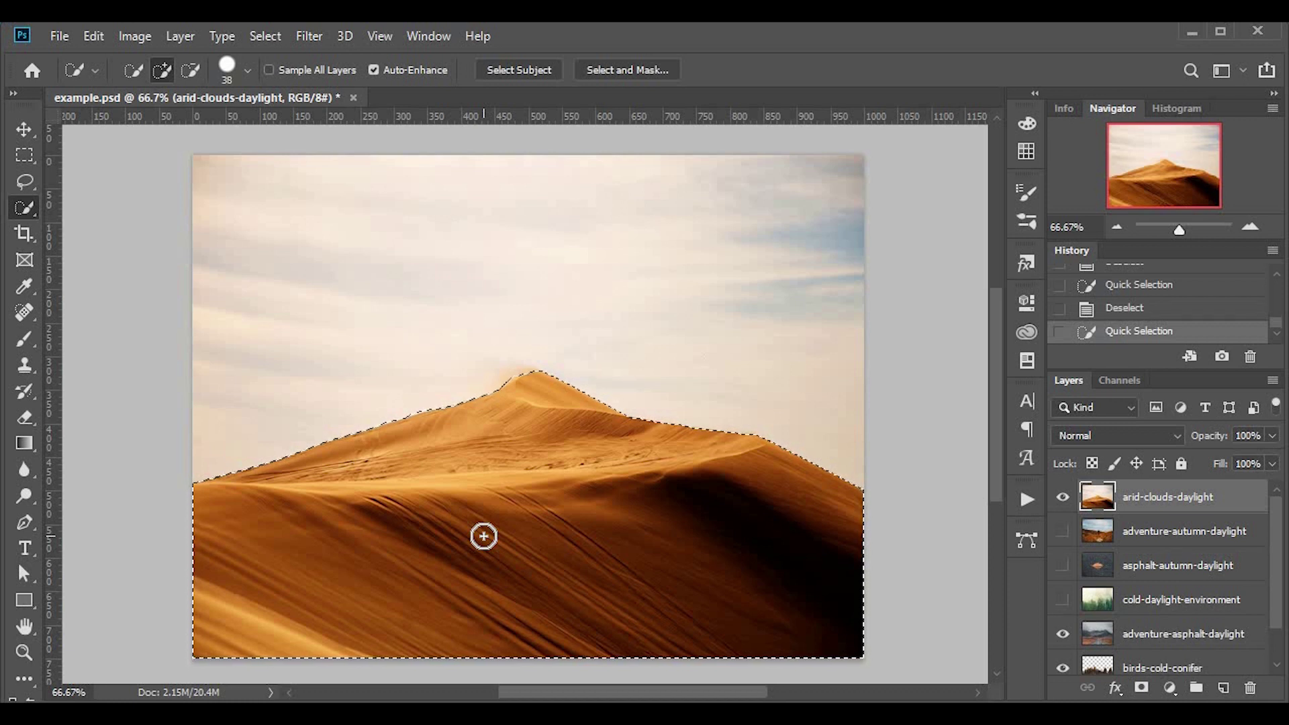
{"action": "key", "text": "m"}
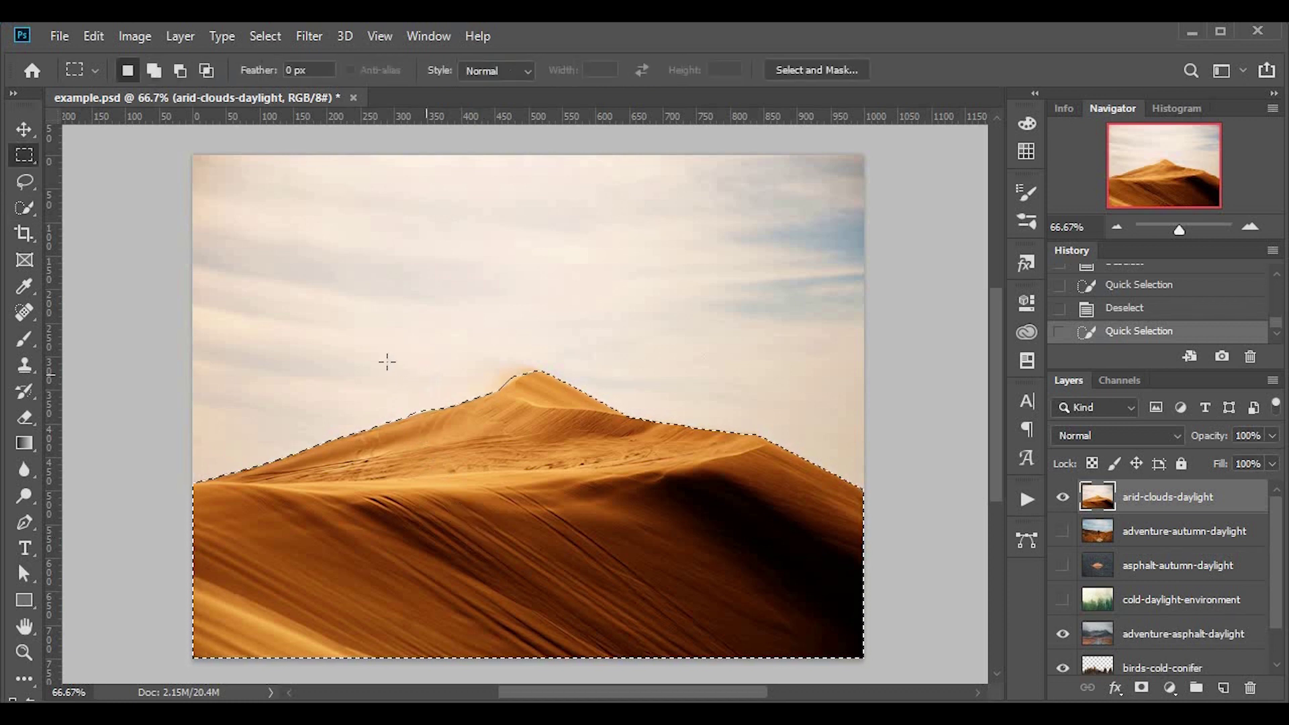
{"action": "key", "text": "ctrl+d"}
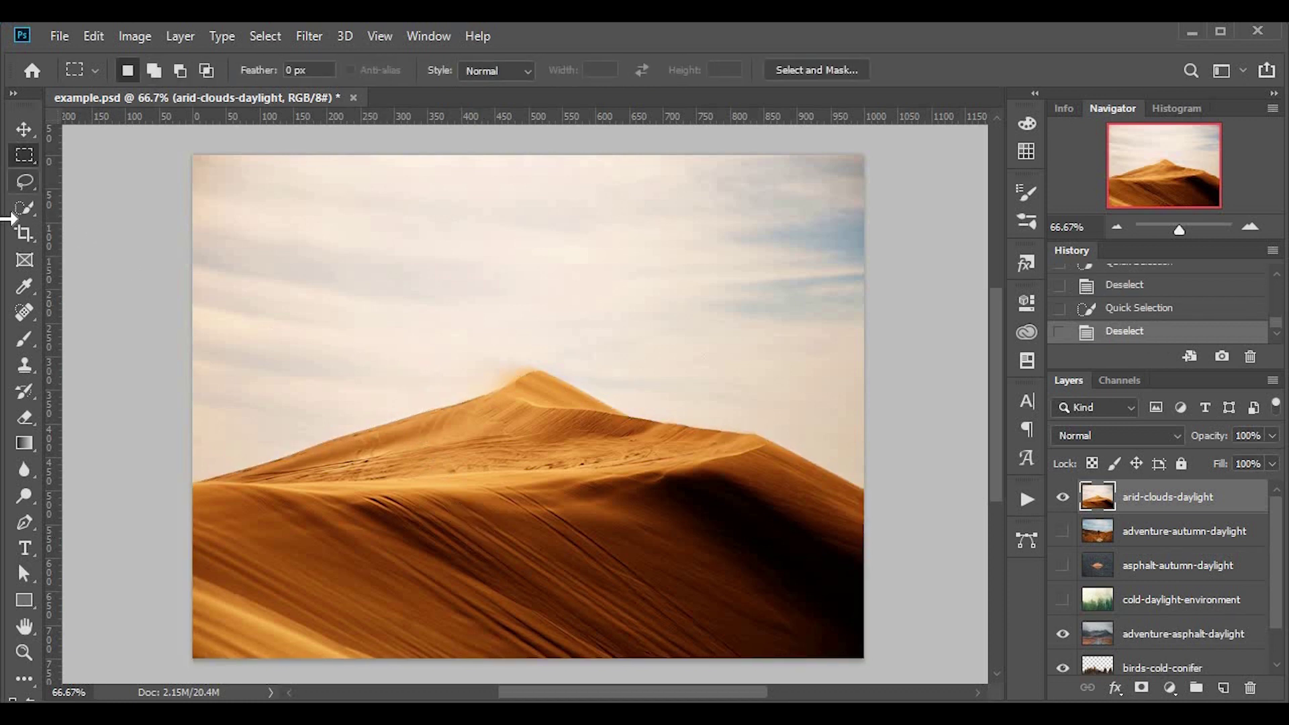
Step: Review the Quick Selection tool's brush size, hardness and spacing settings
{"action": "left_click", "coordinate": [20, 205]}
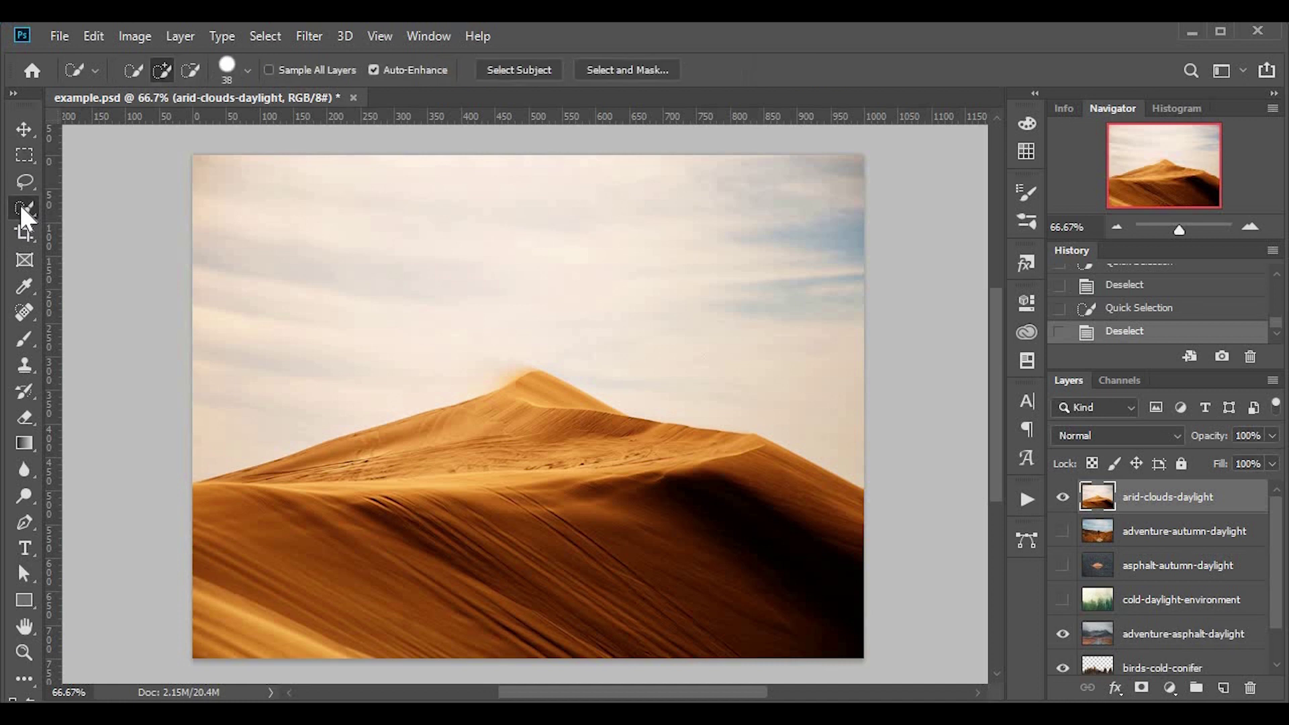
{"action": "left_click", "coordinate": [248, 74]}
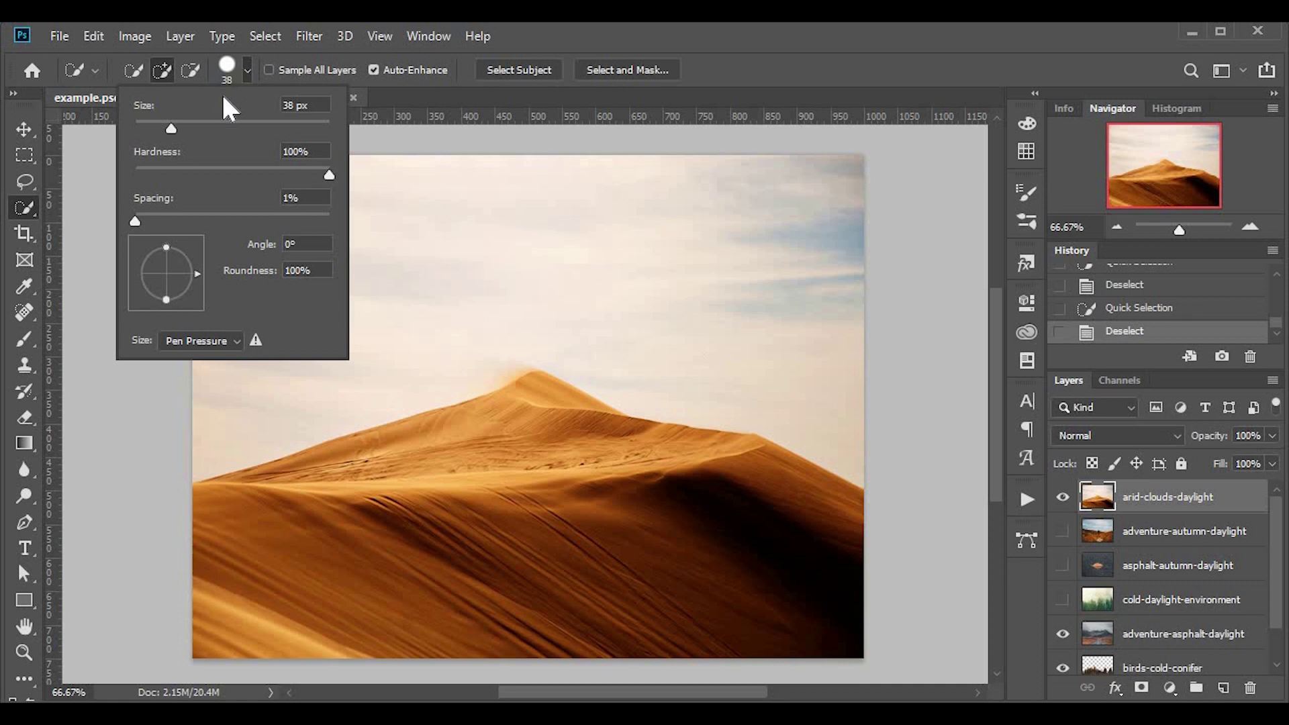
{"action": "mouse_move", "coordinate": [171, 127]}
{"action": "left_mouse_down"}
{"action": "mouse_move", "coordinate": [262, 131]}
{"action": "mouse_move", "coordinate": [210, 129]}
{"action": "mouse_move", "coordinate": [236, 187]}
{"action": "mouse_move", "coordinate": [256, 183]}
{"action": "left_mouse_up"}
{"action": "mouse_move", "coordinate": [206, 223]}
{"action": "left_mouse_down"}
{"action": "mouse_move", "coordinate": [240, 230]}
{"action": "mouse_move", "coordinate": [219, 223]}
{"action": "left_mouse_up"}
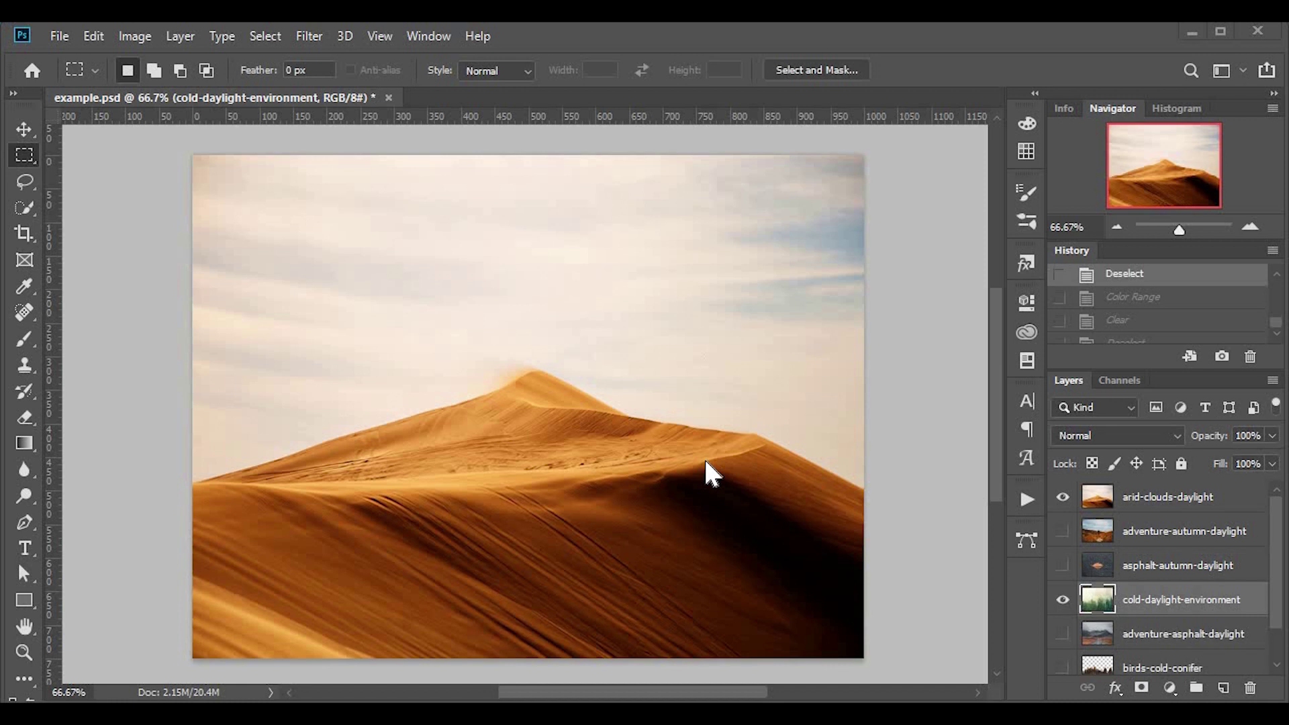
Step: Hide the arid-clouds-daylight layer and sample the green trees of cold-daylight-environment in a Color Range selection using Sampled Colors
{"action": "left_click", "coordinate": [1062, 498]}
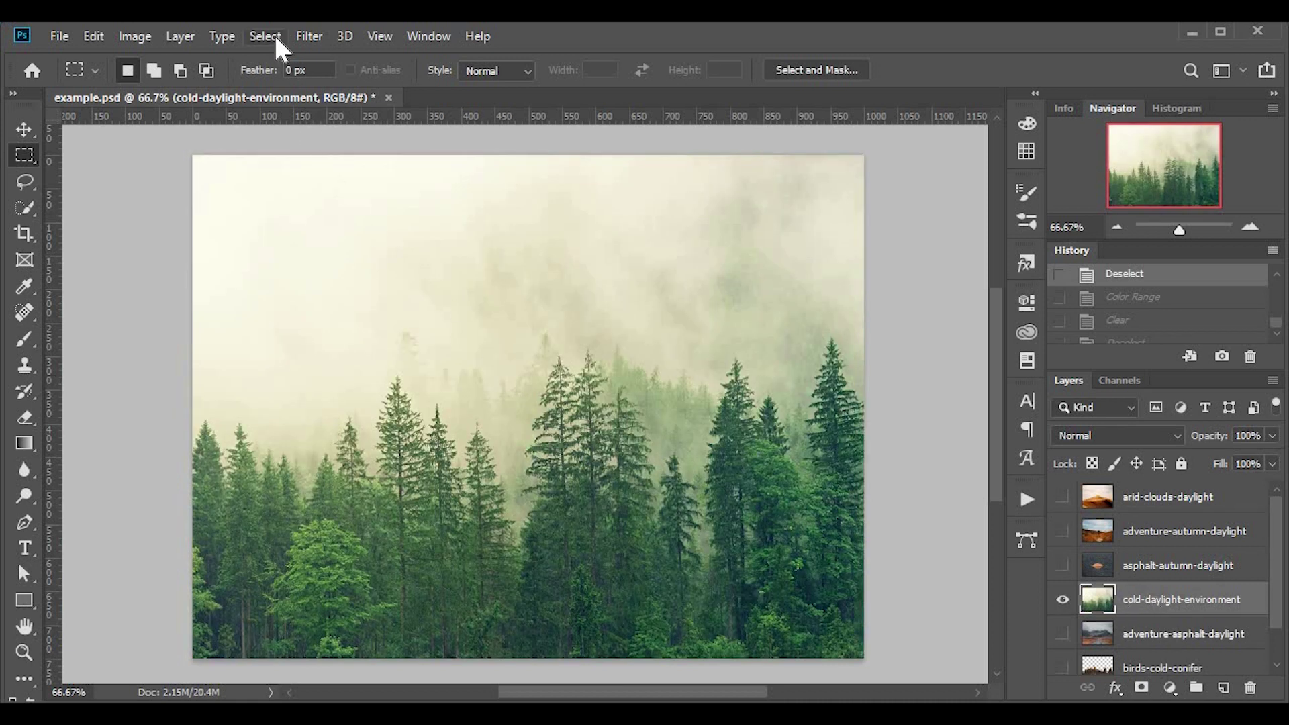
{"action": "left_click", "coordinate": [277, 41]}
{"action": "left_click", "coordinate": [323, 228]}
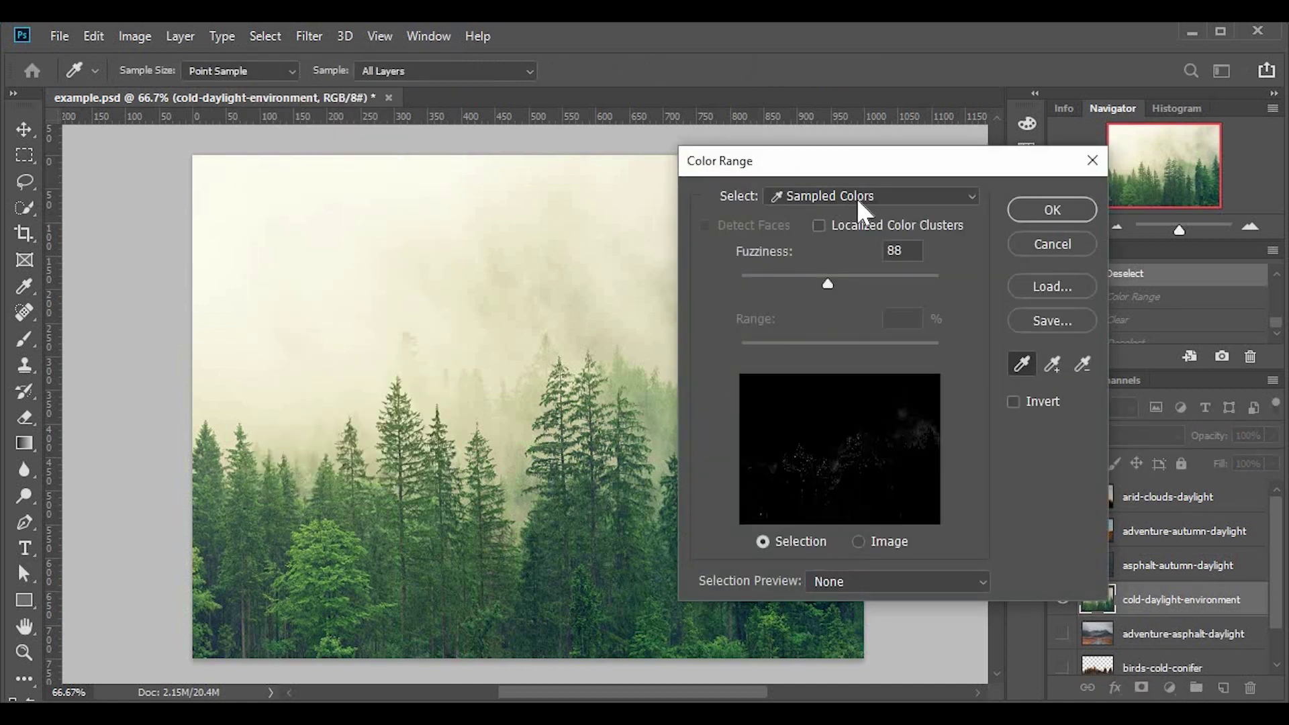
{"action": "left_click", "coordinate": [1022, 365]}
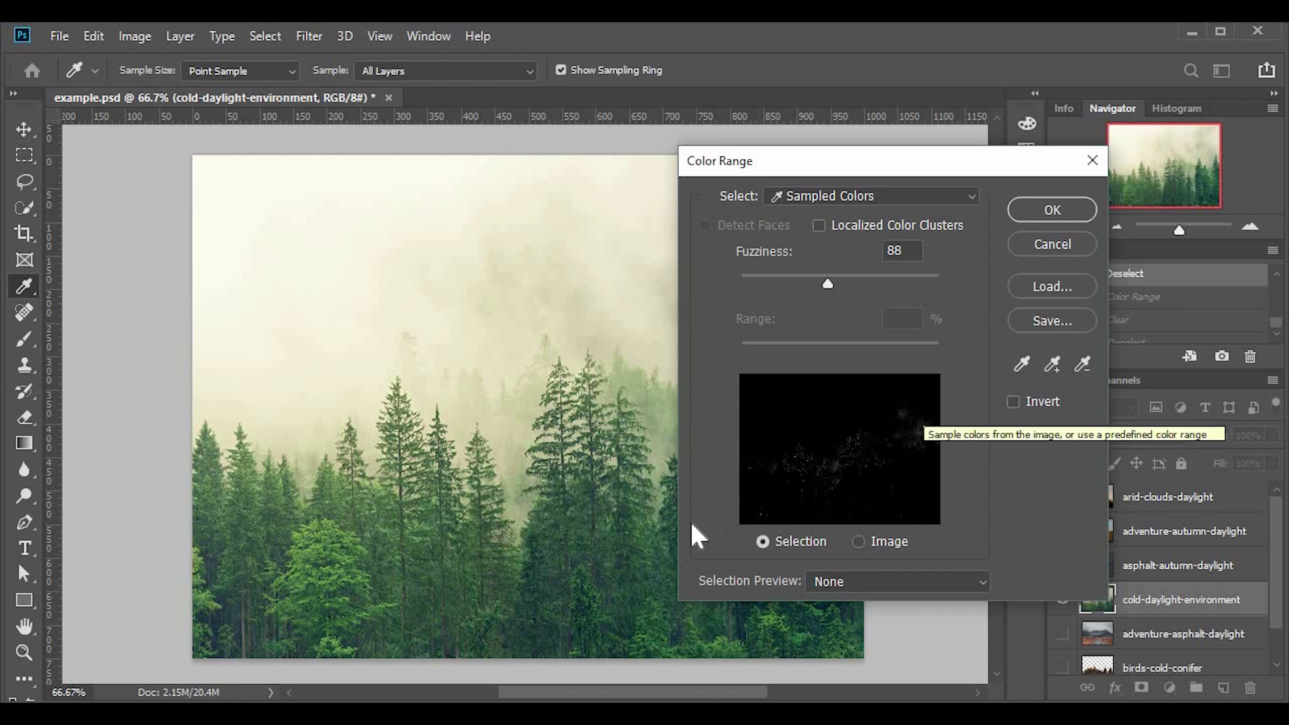
{"action": "left_click", "coordinate": [639, 527]}
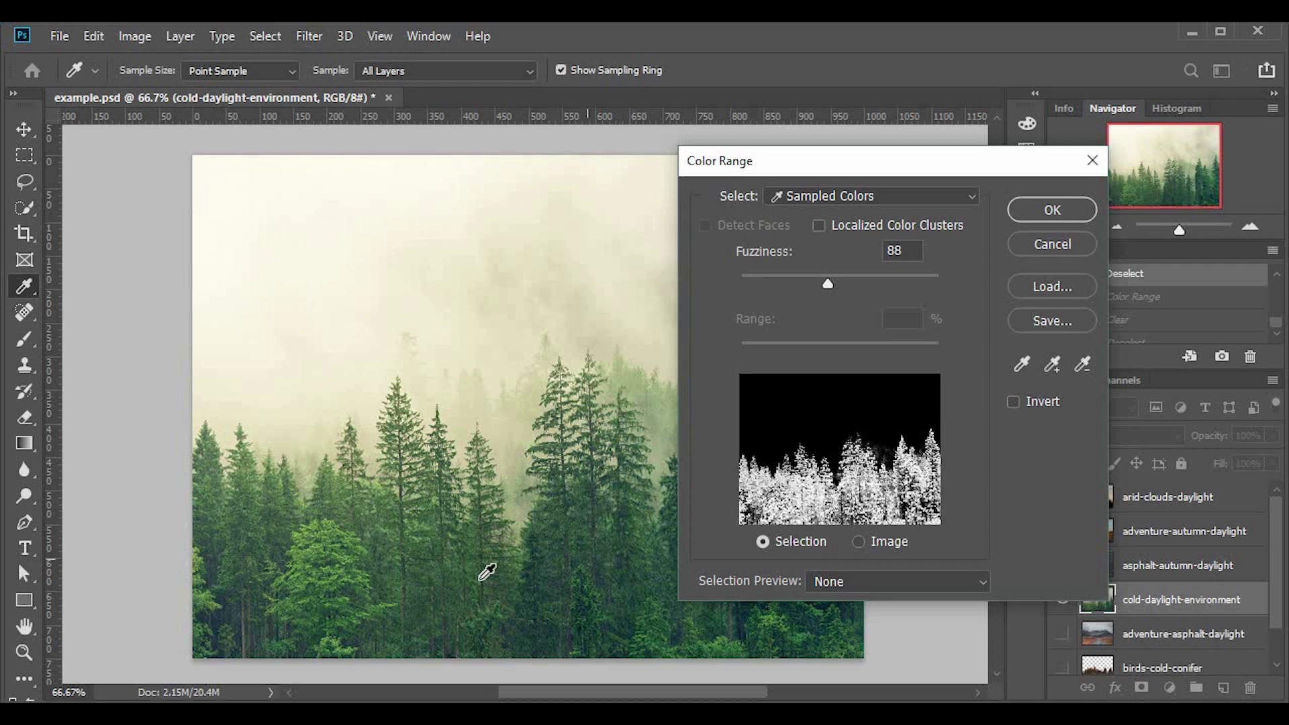
{"action": "left_click", "coordinate": [343, 575]}
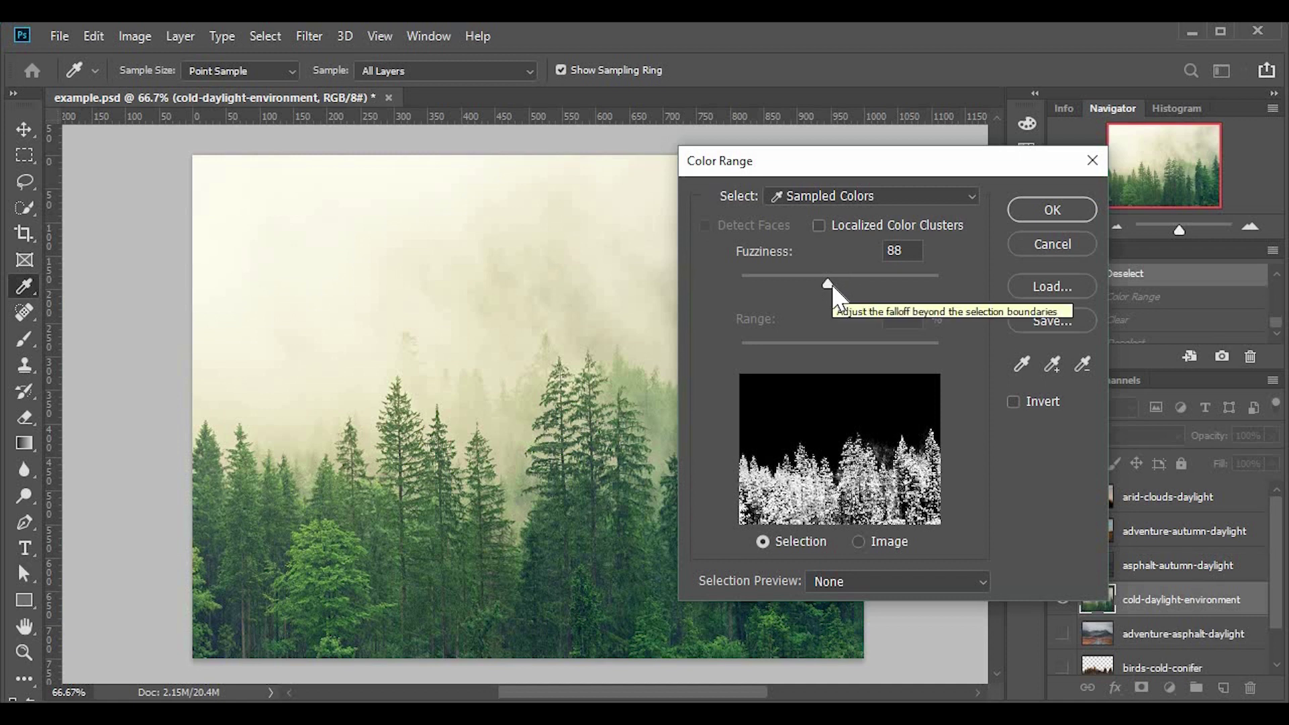
Step: Set the Color Range fuzziness to 98 and add more green tones from the lower trees to the sample
{"action": "left_click_drag", "start_coordinate": [832, 284], "coordinate": [879, 282]}
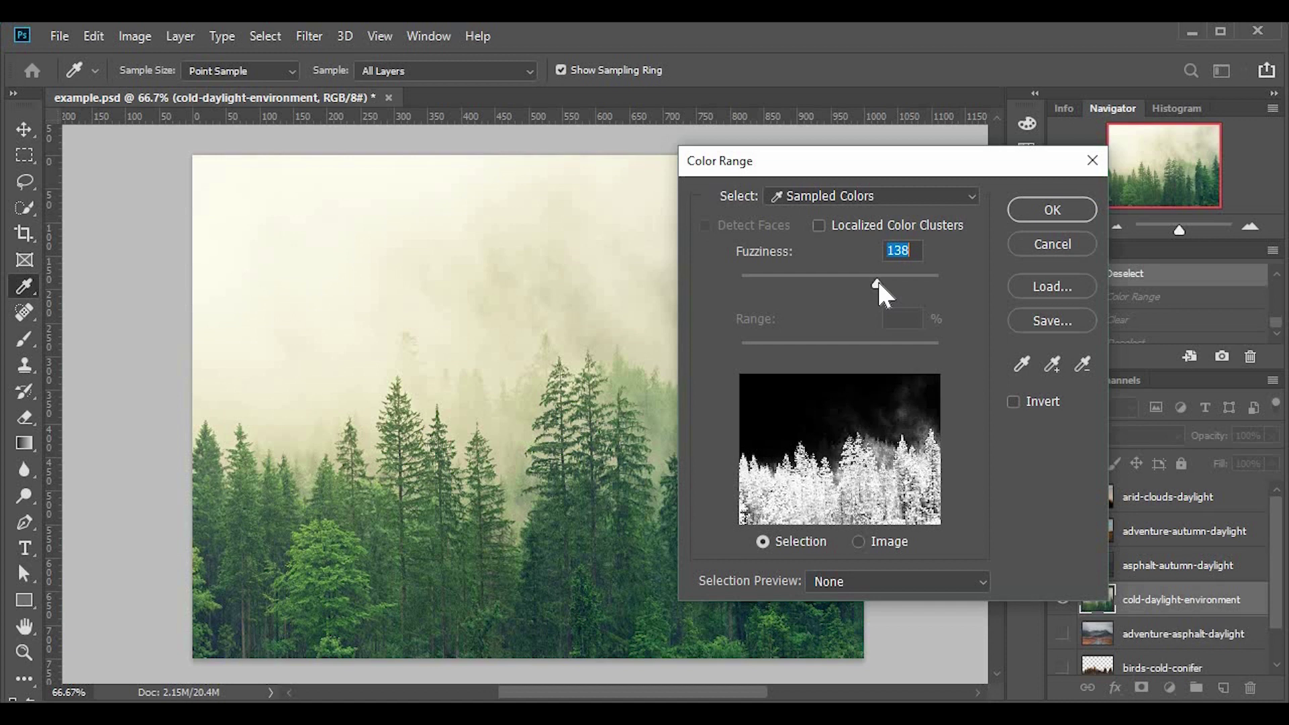
{"action": "left_click_drag", "start_coordinate": [877, 281], "coordinate": [839, 290]}
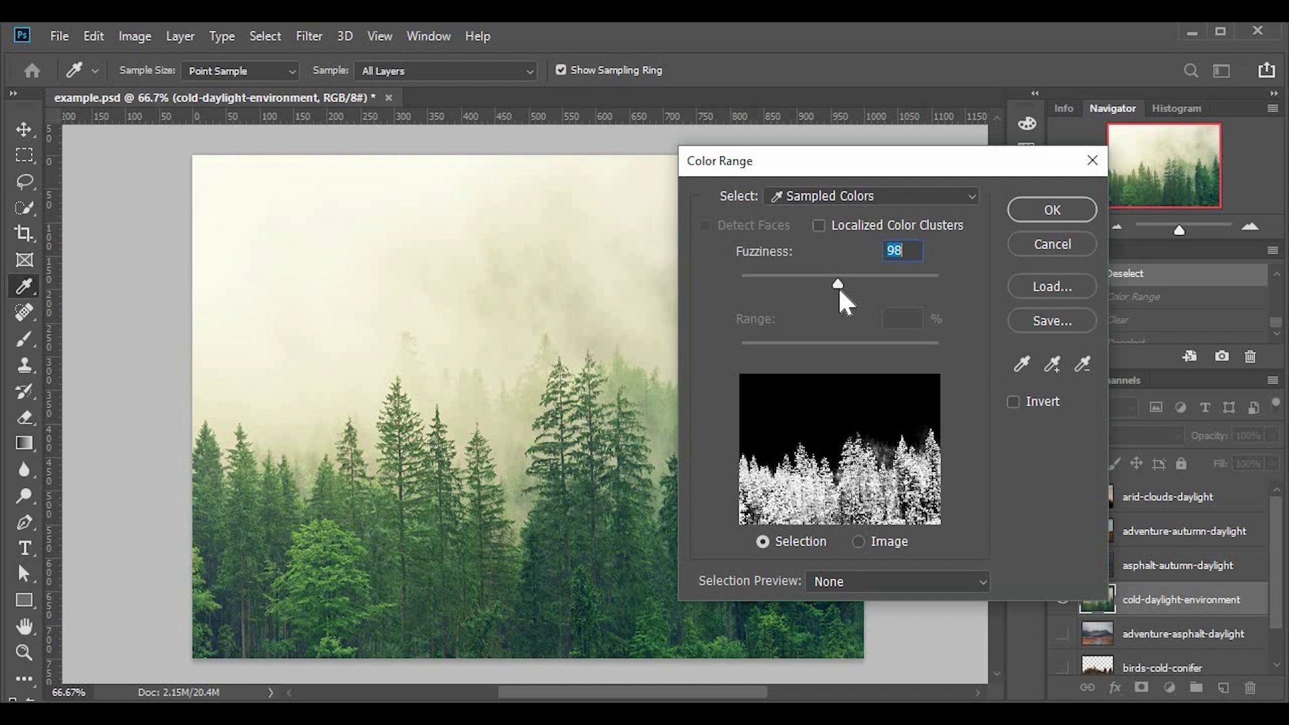
{"action": "left_click", "coordinate": [1051, 369]}
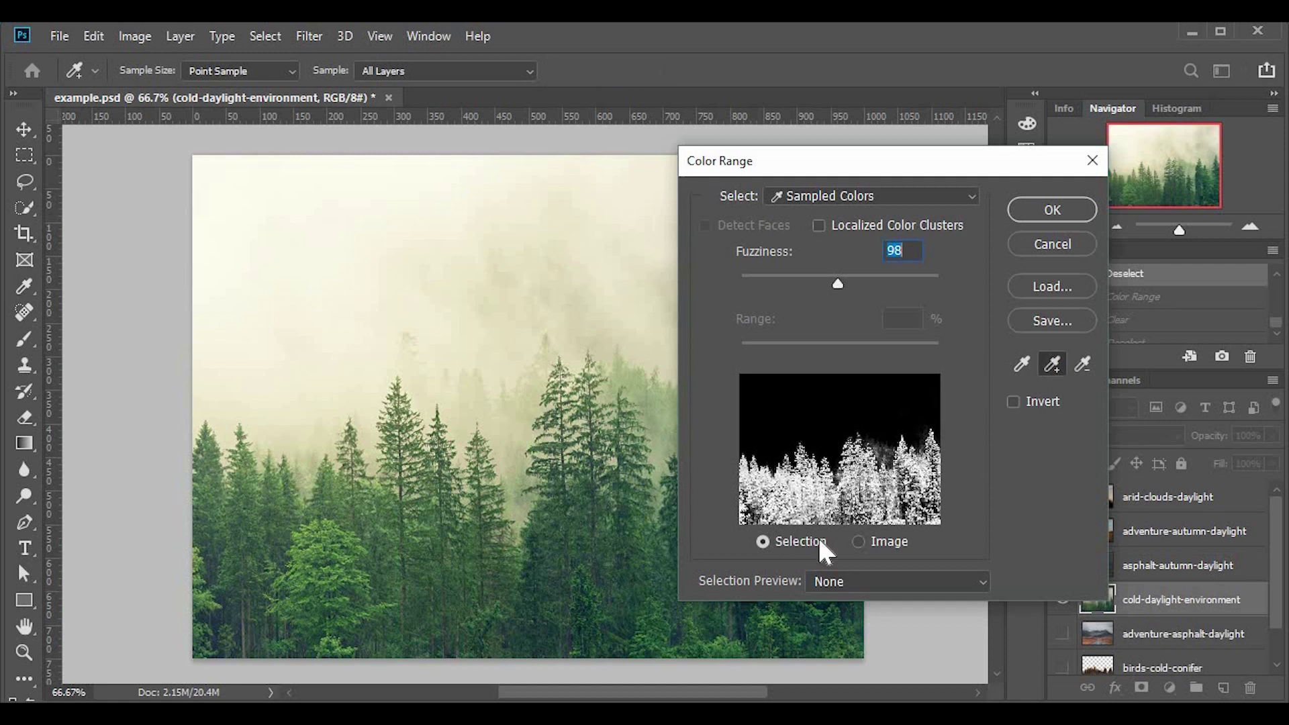
{"action": "left_click", "coordinate": [642, 608]}
{"action": "left_click", "coordinate": [371, 620]}
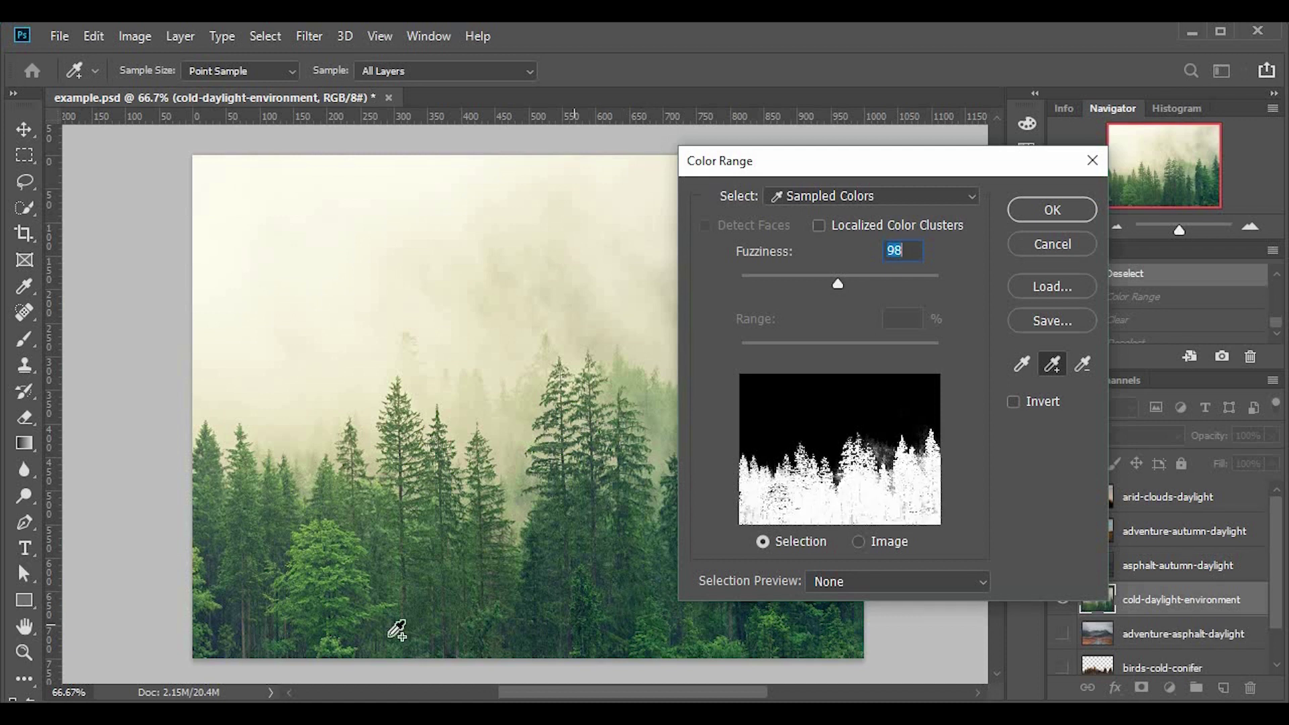
{"action": "left_click", "coordinate": [329, 584]}
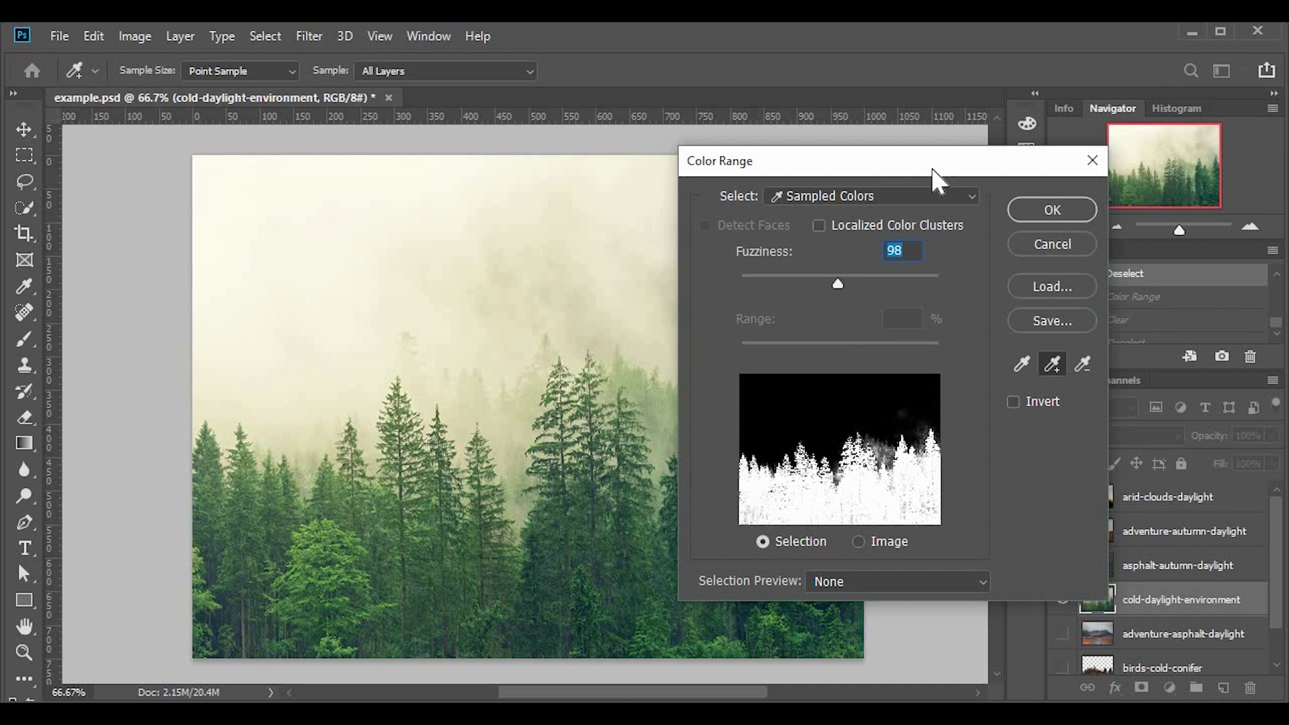
Step: Subtract the misty green tones behind the central treetops from the Color Range sample
{"action": "left_click_drag", "start_coordinate": [934, 171], "coordinate": [1038, 185]}
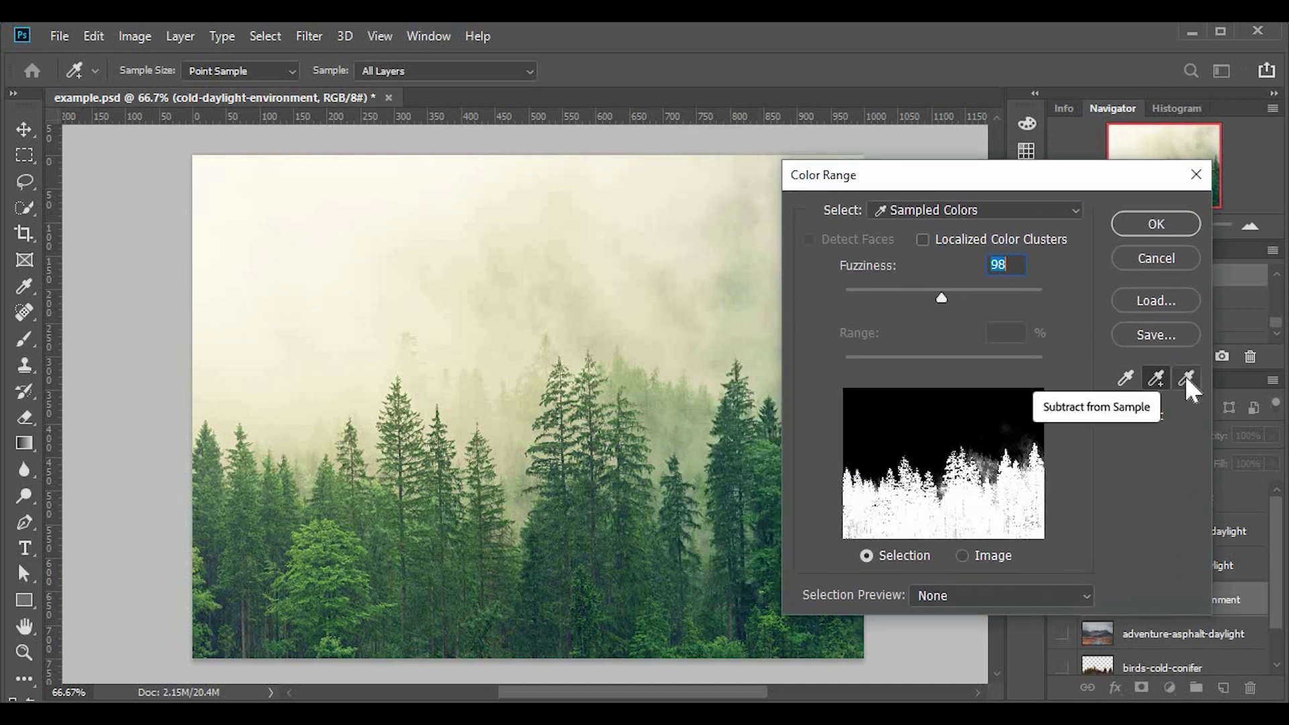
{"action": "left_click", "coordinate": [1187, 380]}
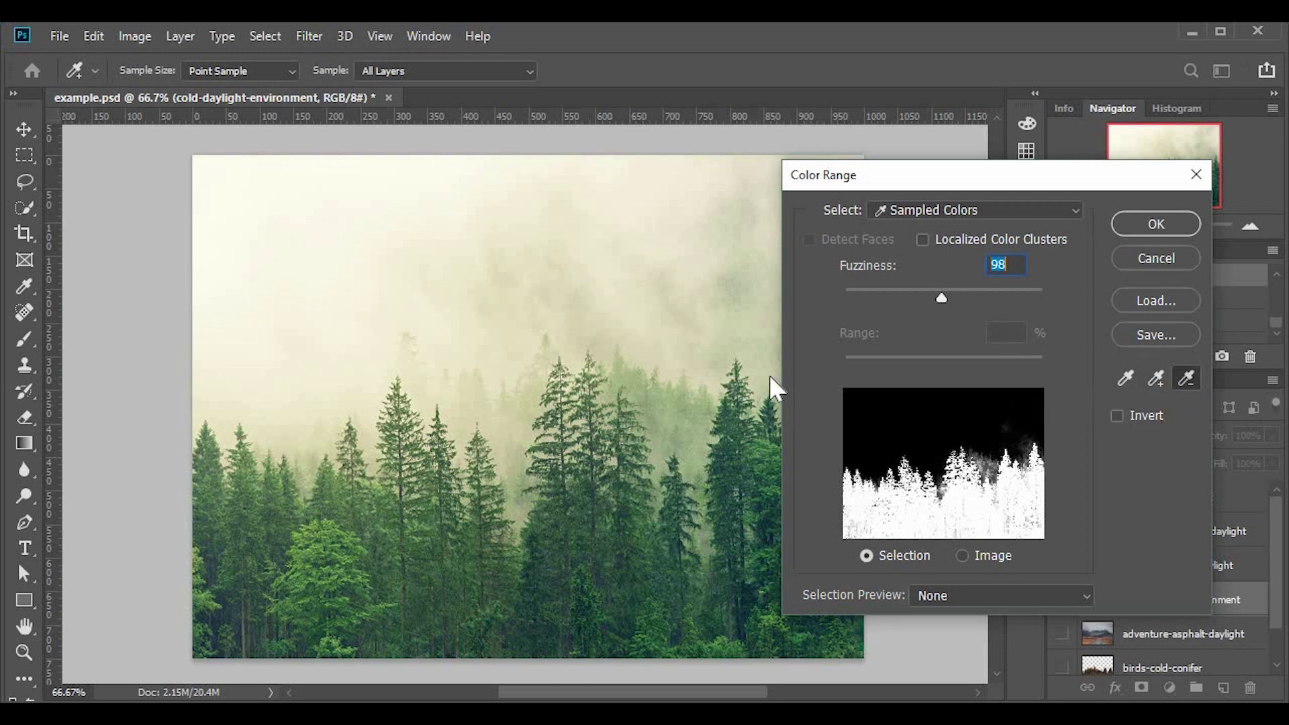
{"action": "left_click", "coordinate": [675, 377]}
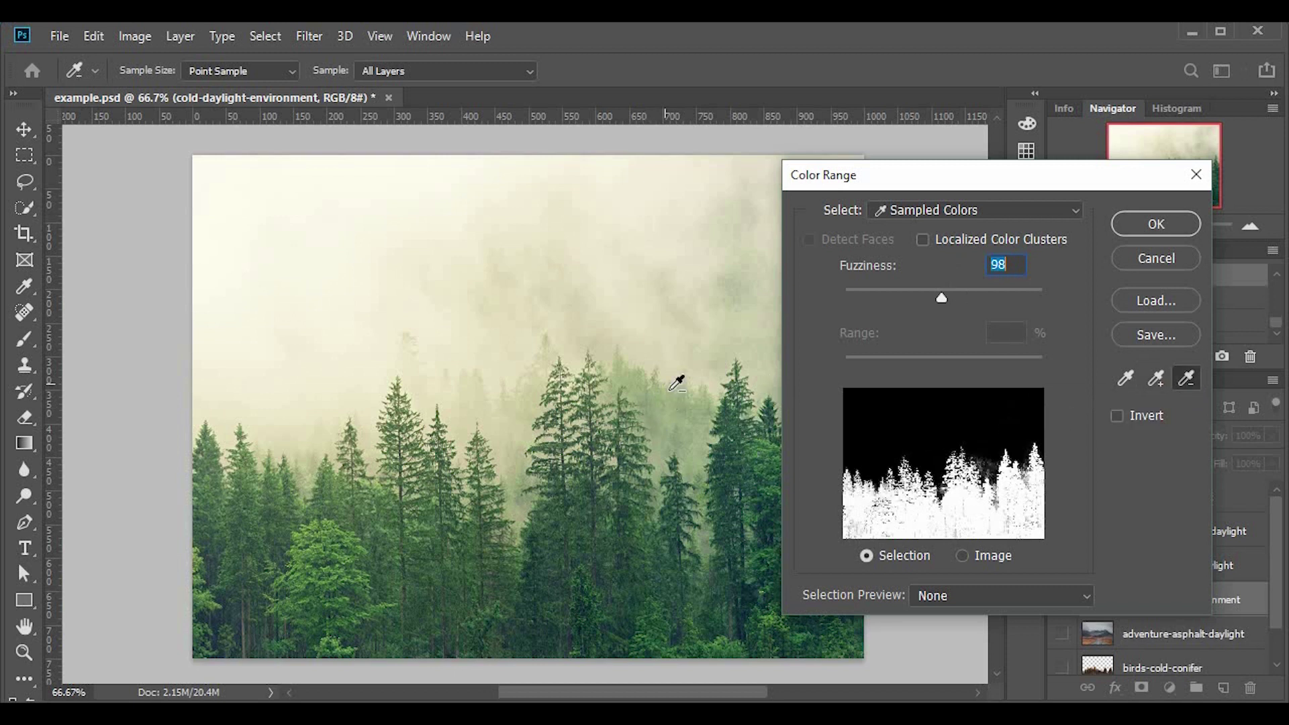
{"action": "left_click", "coordinate": [642, 370]}
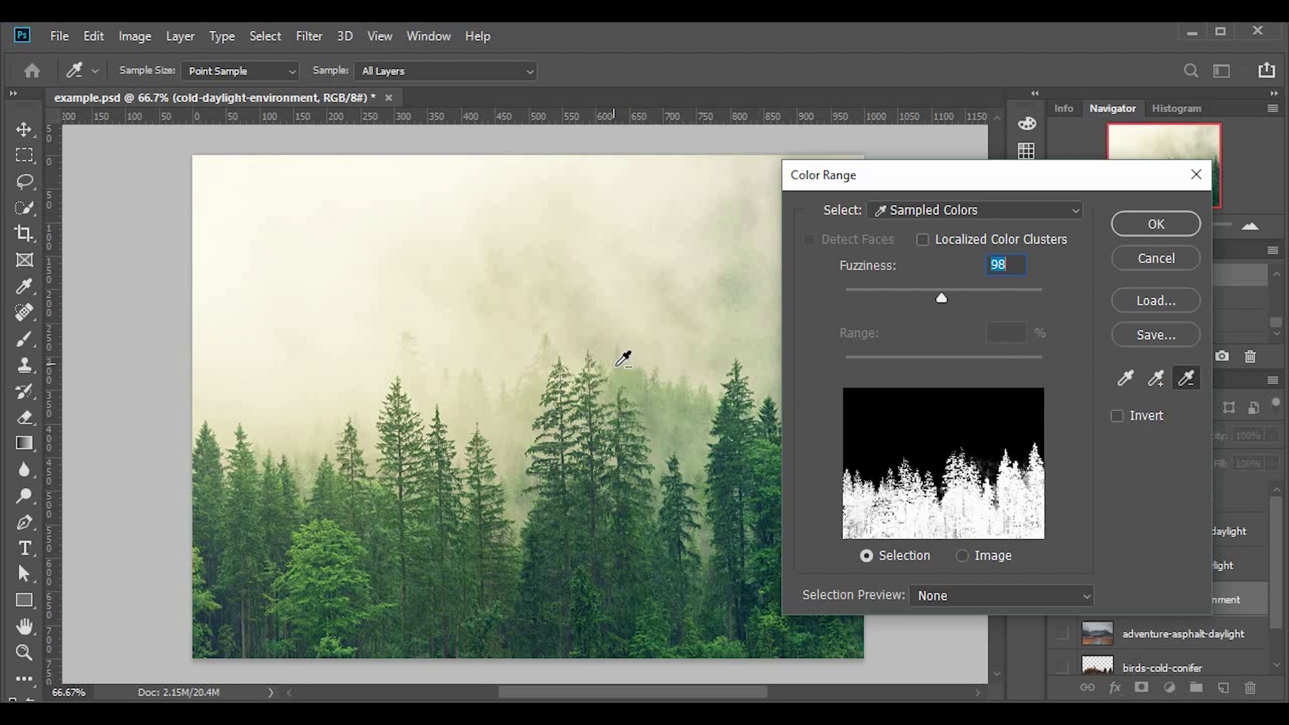
{"action": "left_click", "coordinate": [622, 354]}
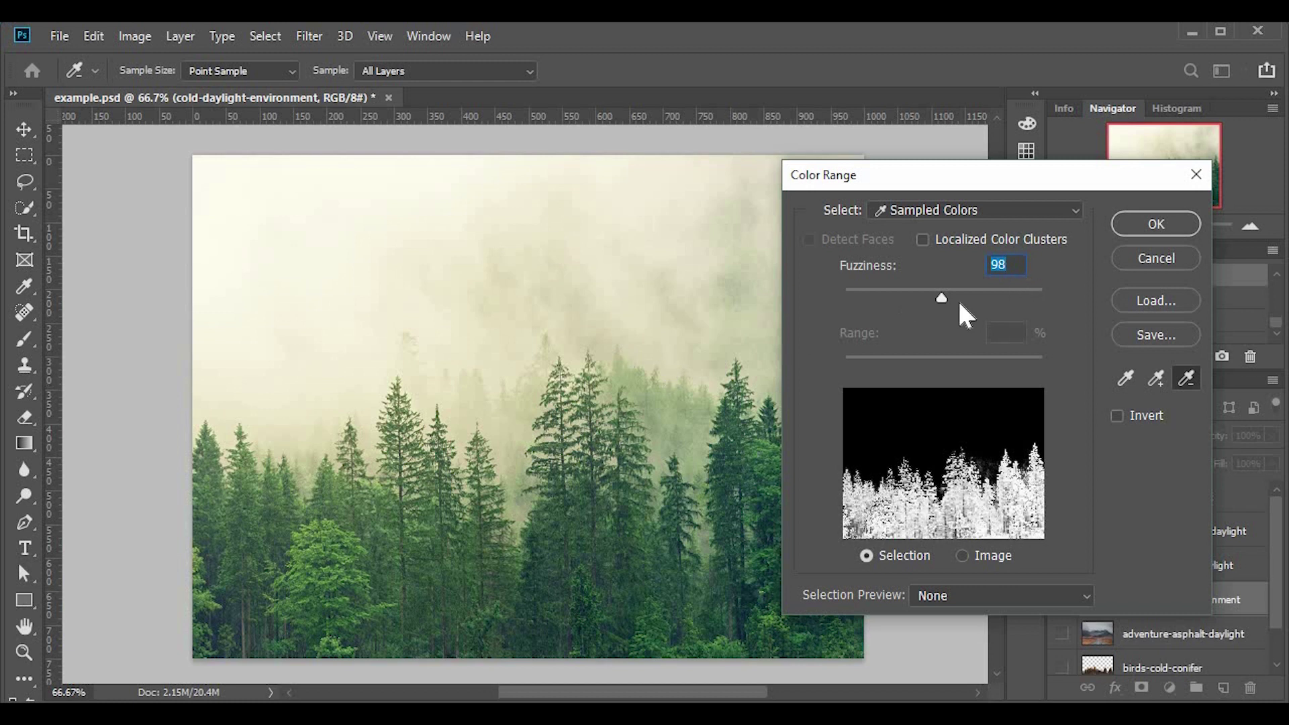
Step: Apply the Color Range selection with fuzziness 105, and delete the selected trees, clearing the selection at the end
{"action": "mouse_move", "coordinate": [958, 300]}
{"action": "left_mouse_down"}
{"action": "mouse_move", "coordinate": [991, 291]}
{"action": "mouse_move", "coordinate": [938, 289]}
{"action": "mouse_move", "coordinate": [950, 290]}
{"action": "left_mouse_up"}
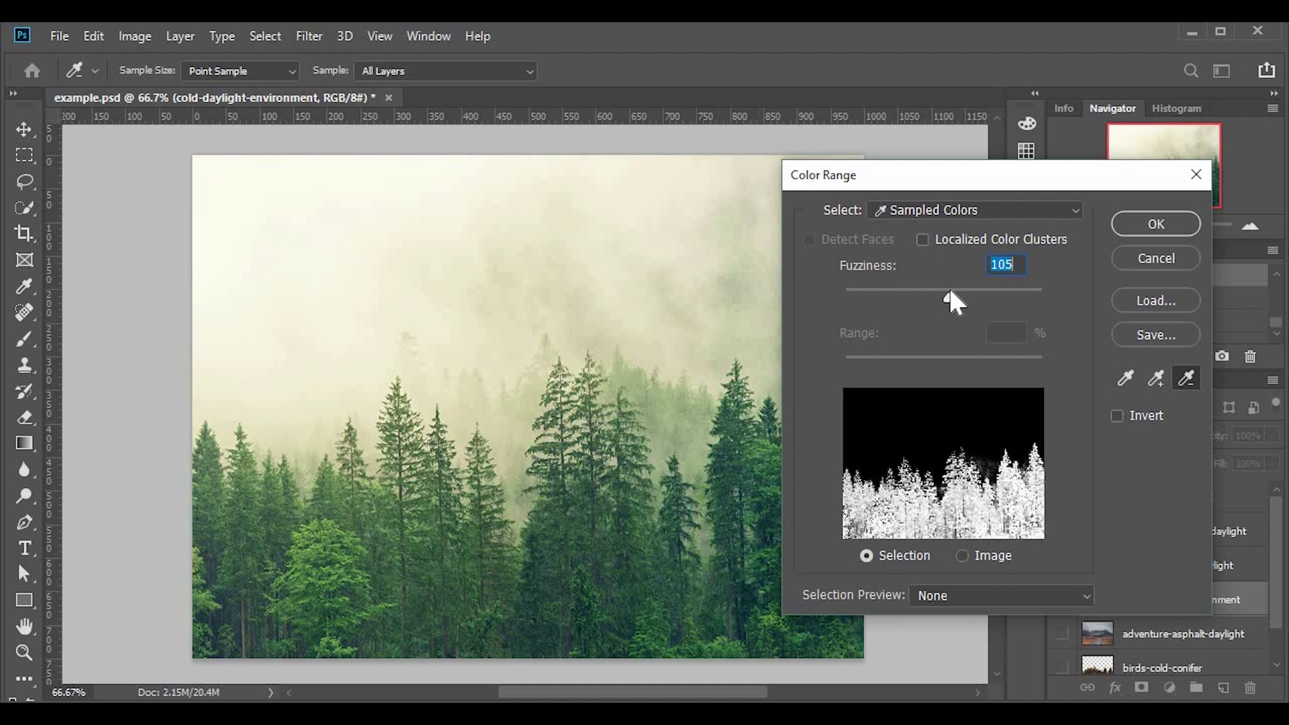
{"action": "left_click", "coordinate": [1143, 224]}
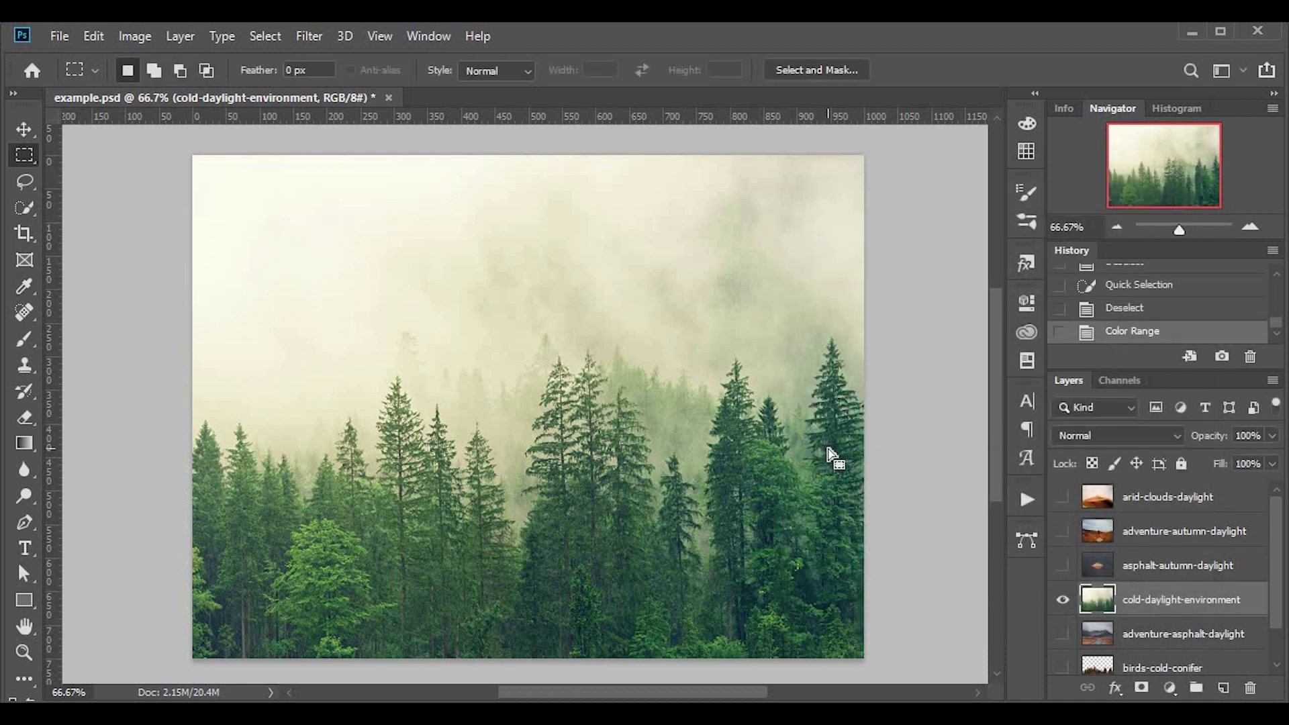
{"action": "key", "text": "Delete"}
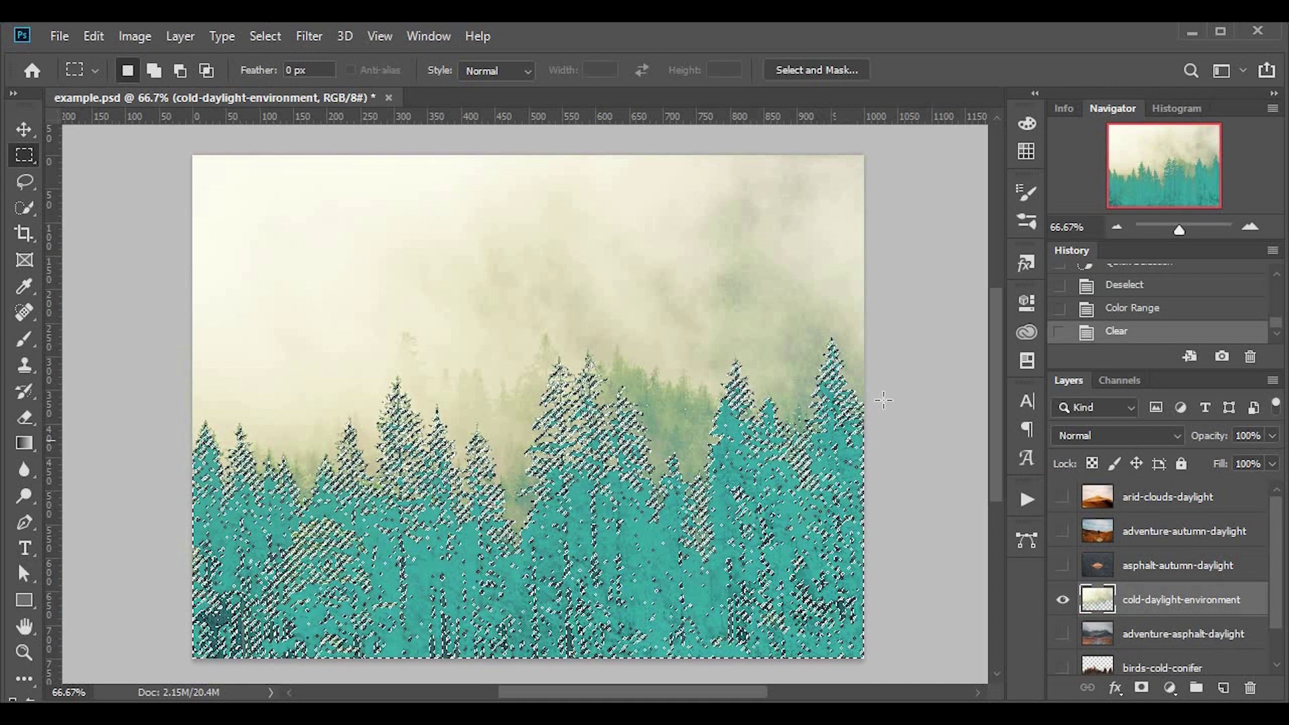
{"action": "key", "text": "ctrl+d"}
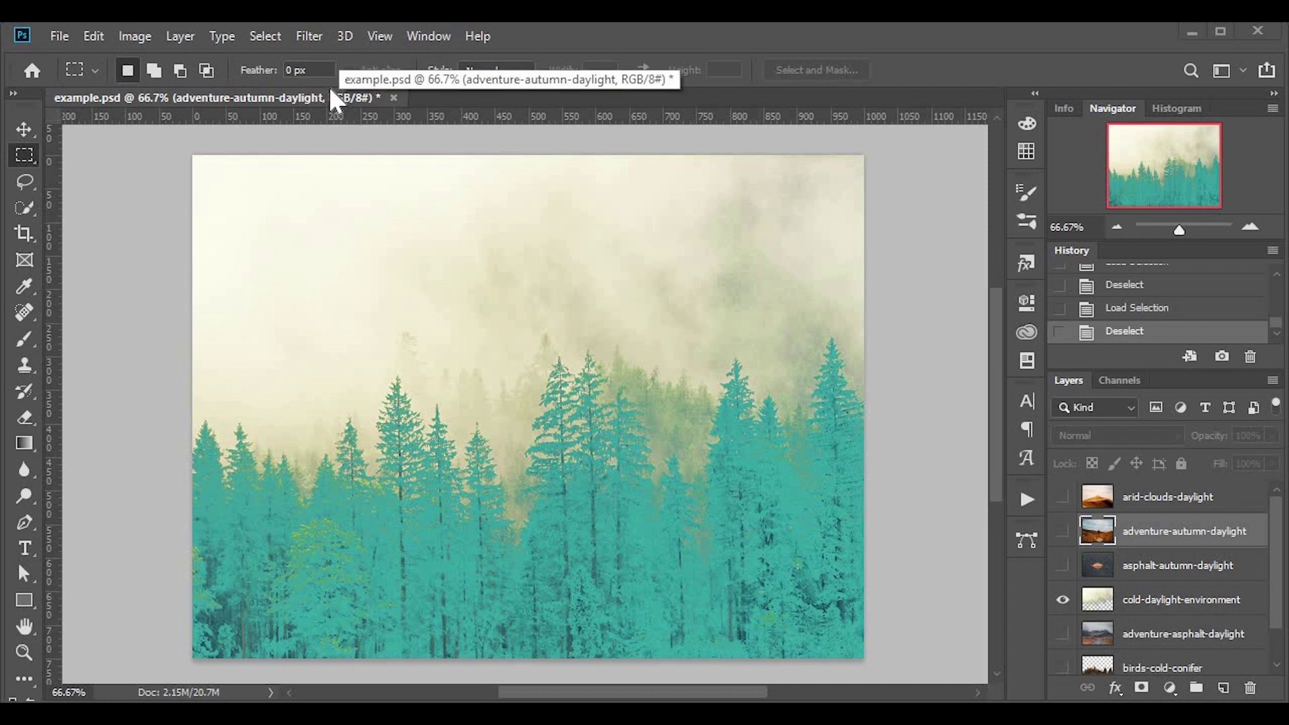
Step: Show the adventure-autumn-daylight layer in place of cold-daylight-environment and display its colour channels
{"action": "left_click", "coordinate": [1126, 380]}
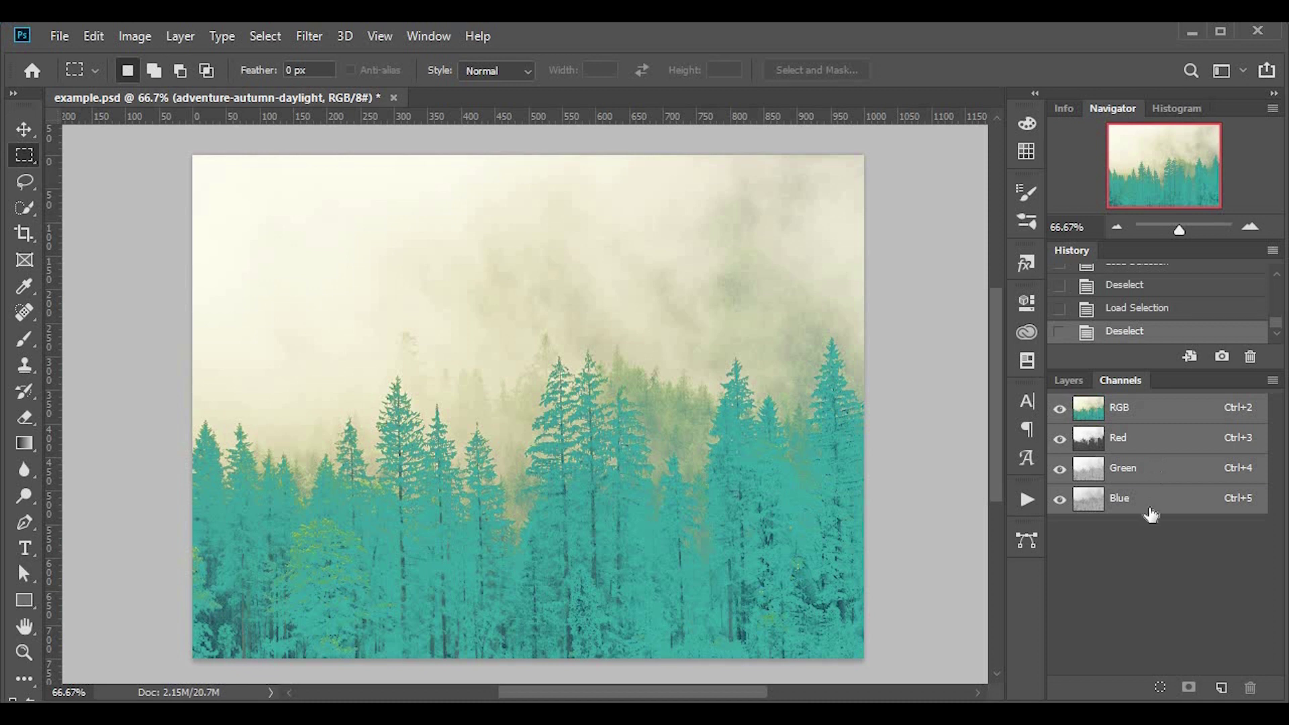
{"action": "left_click", "coordinate": [1068, 383]}
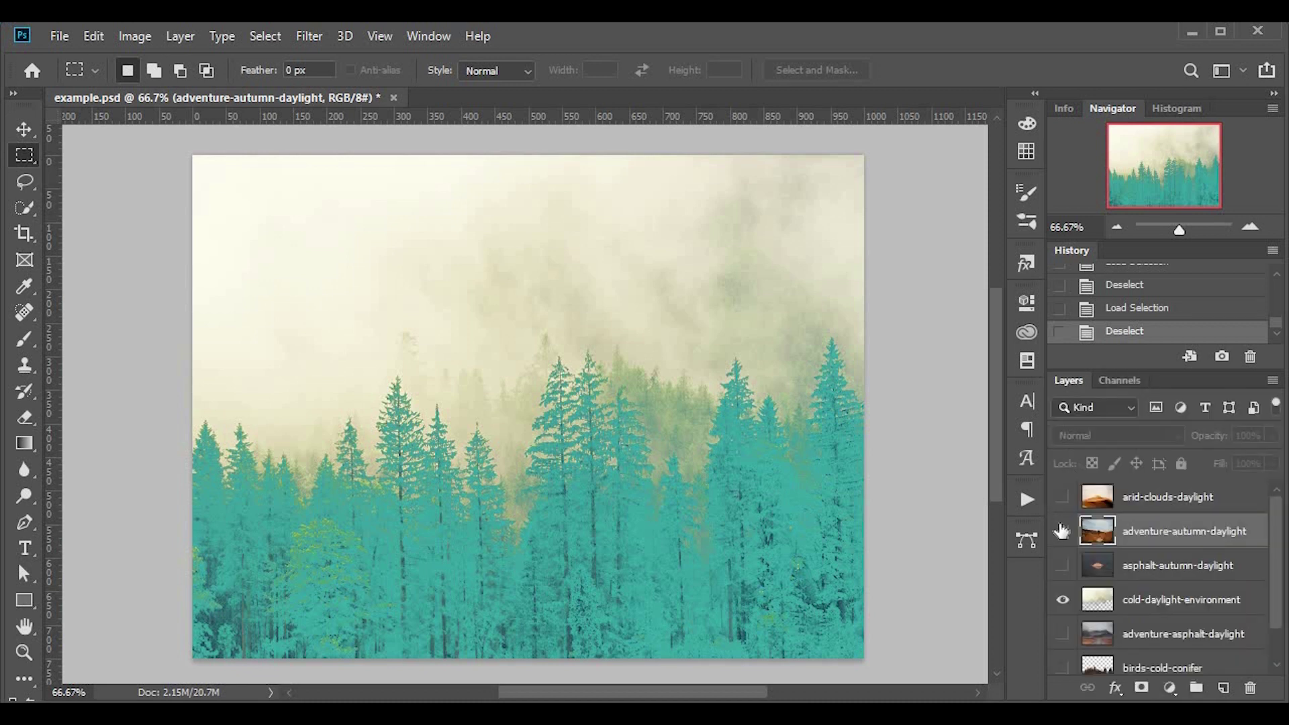
{"action": "left_click", "coordinate": [1061, 531]}
{"action": "left_click", "coordinate": [1063, 599]}
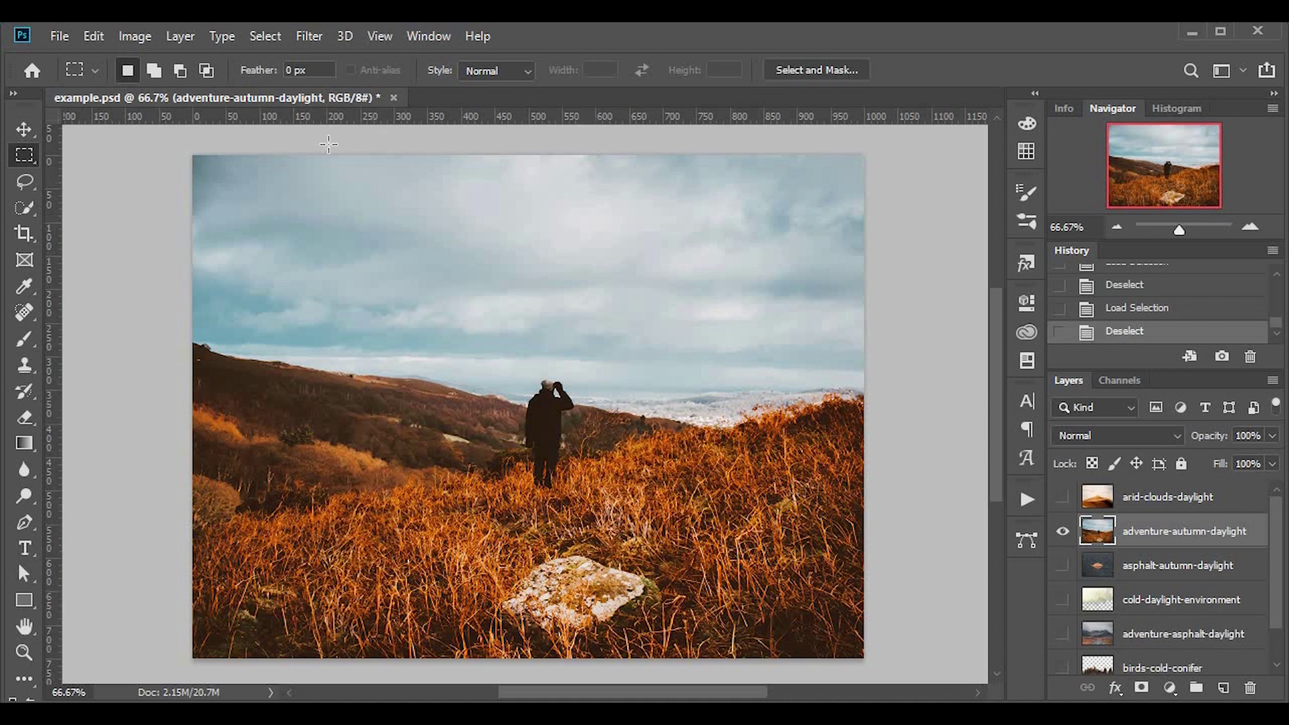
{"action": "left_click", "coordinate": [1132, 382]}
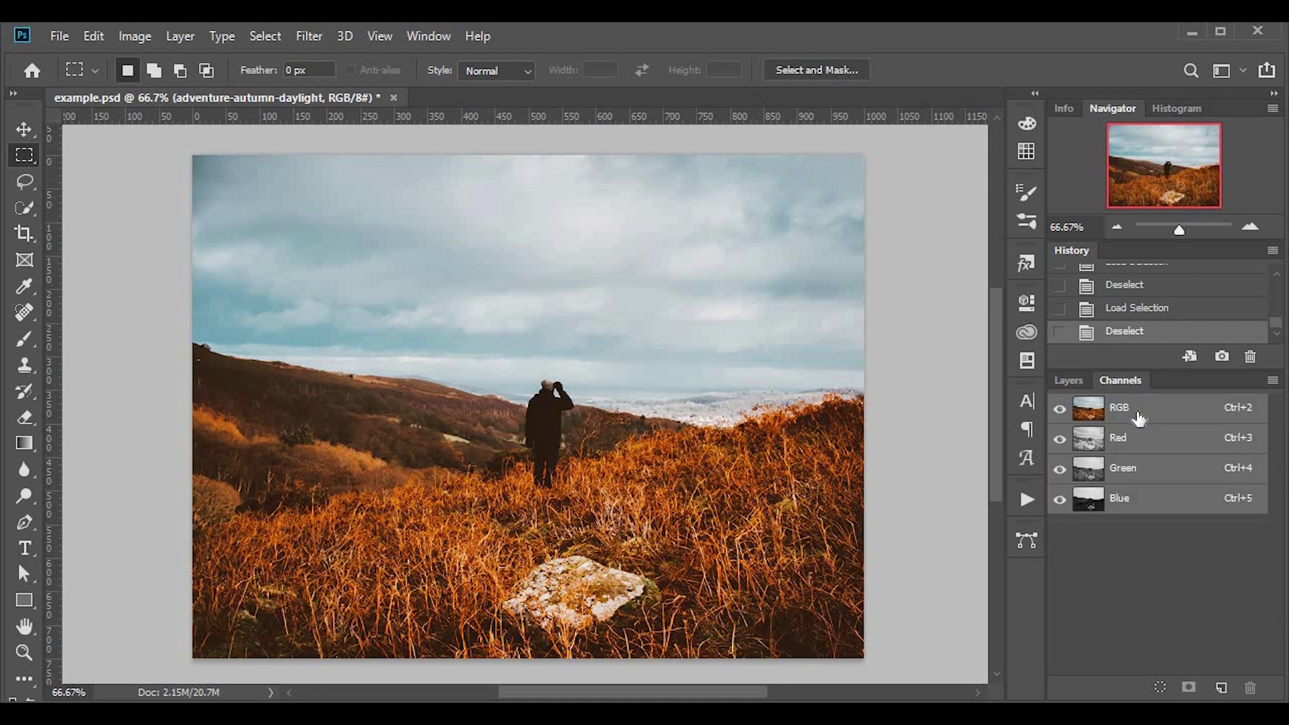
Step: Compare the Red, Green and Blue channels one by one and load the Blue channel as a selection
{"action": "left_click", "coordinate": [1152, 440]}
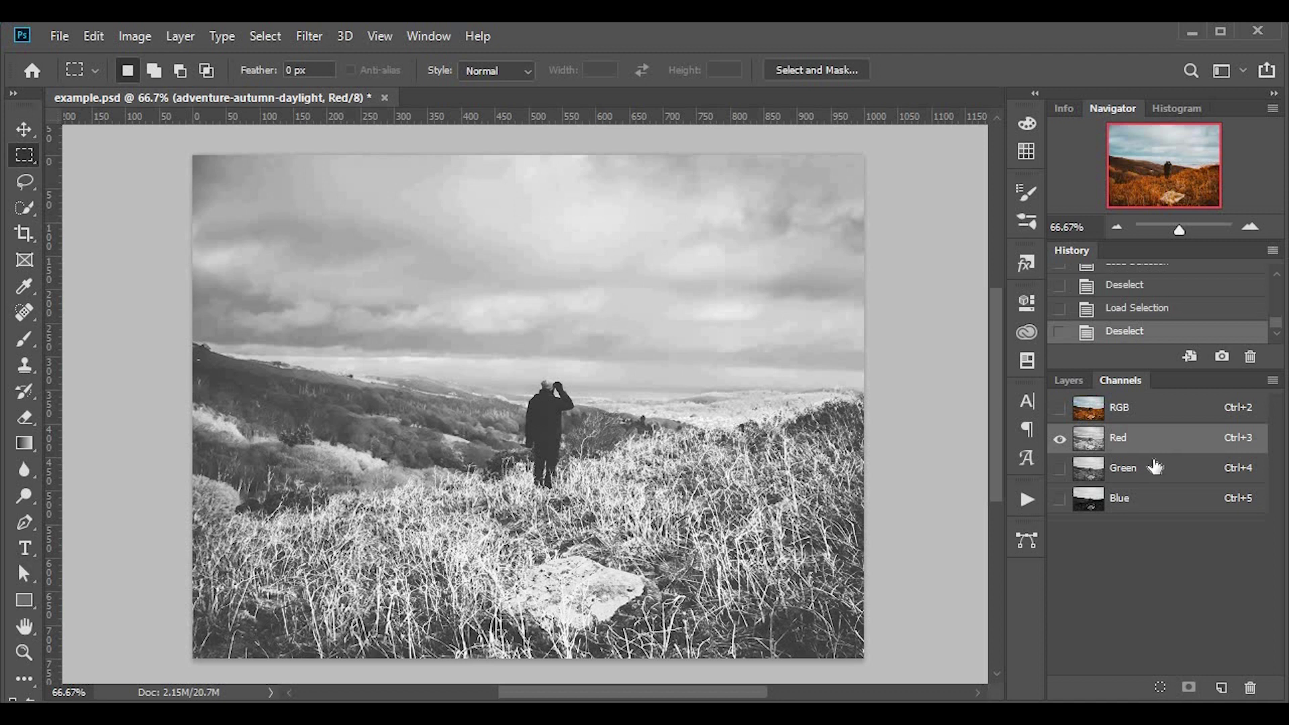
{"action": "left_click", "coordinate": [1153, 468]}
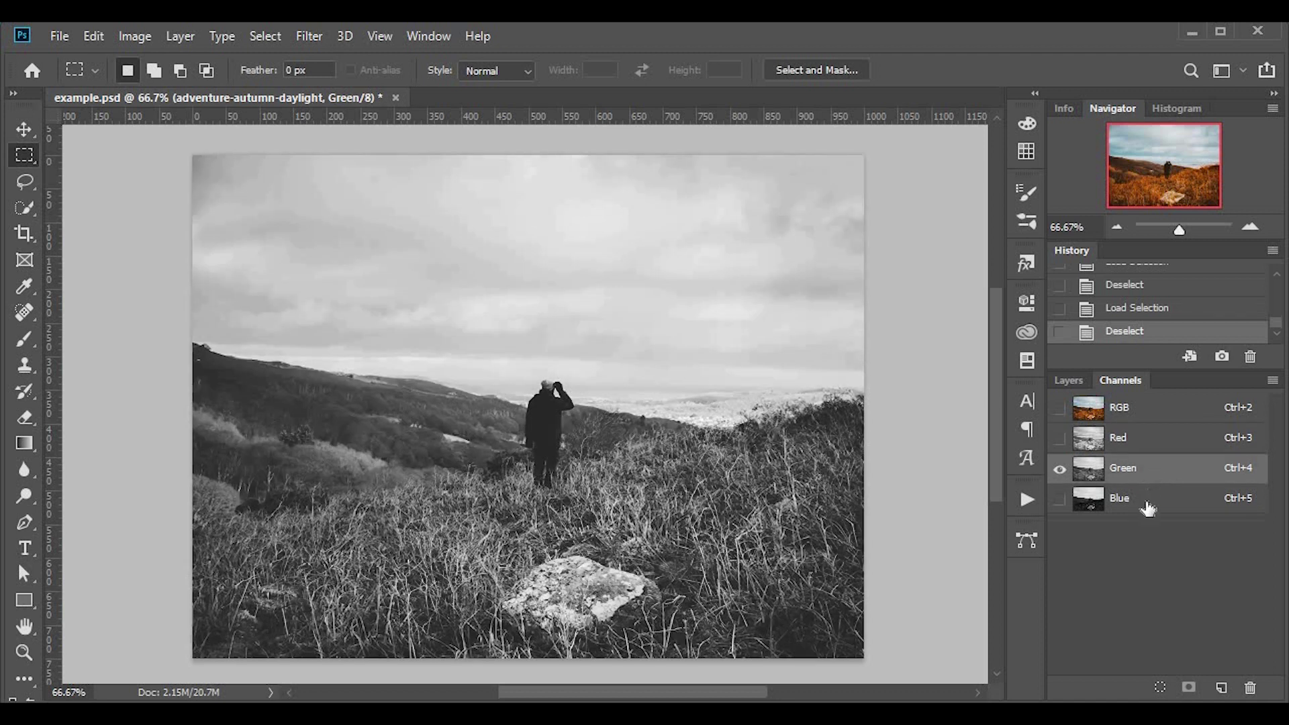
{"action": "left_click", "coordinate": [1149, 505]}
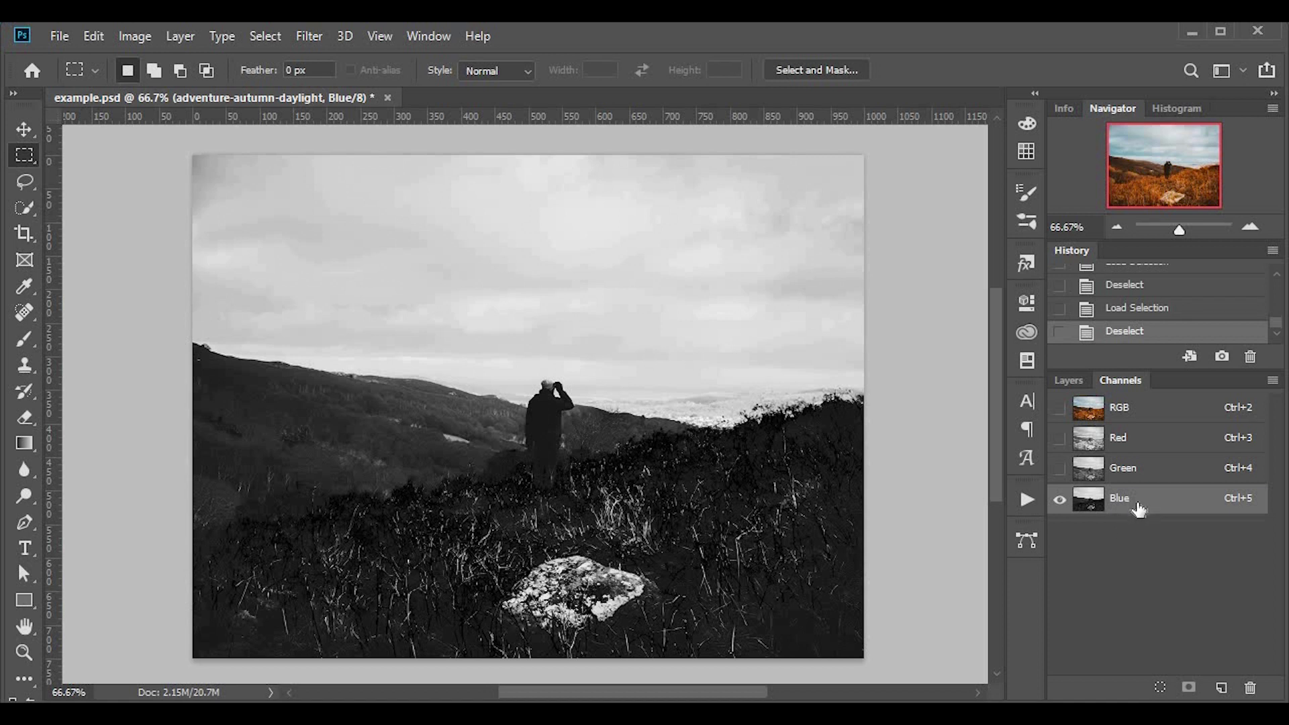
{"action": "left_click", "coordinate": [1160, 688]}
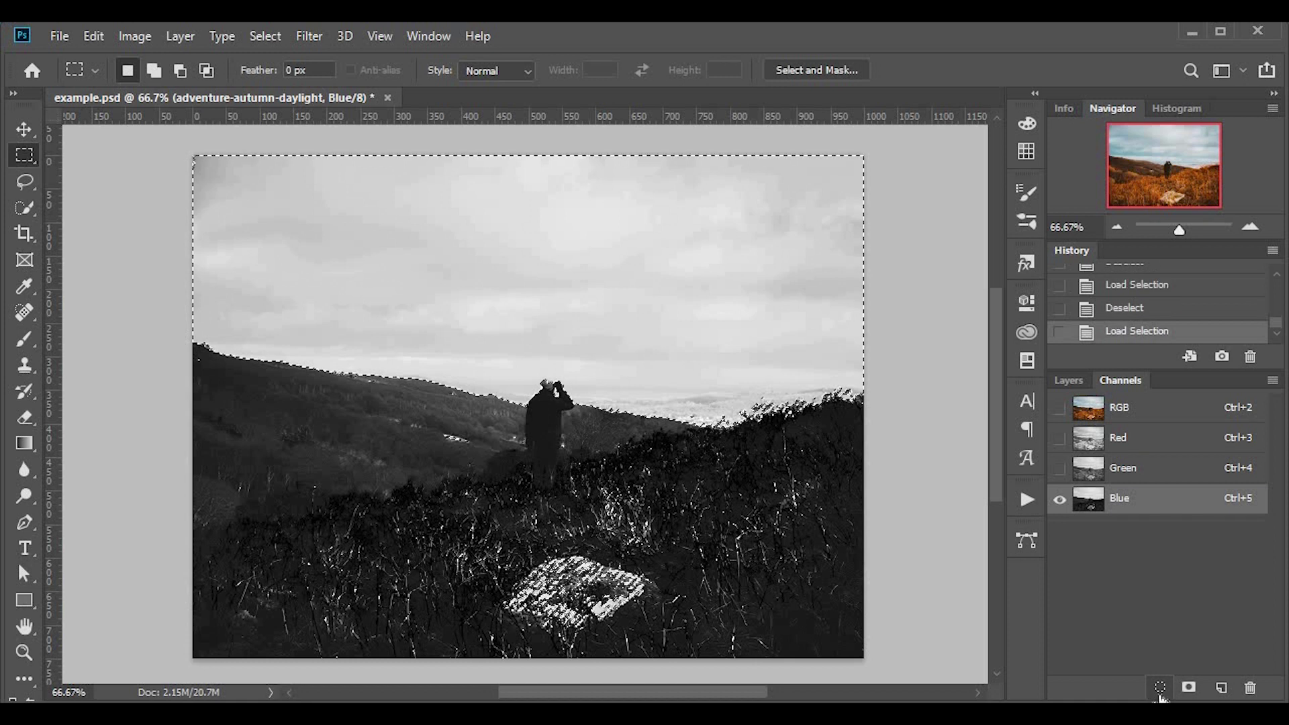
Step: Restore the RGB composite view and delete the selected bright areas from the adventure-autumn-daylight layer, clearing the selection at the end
{"action": "left_click", "coordinate": [1154, 414]}
{"action": "left_click", "coordinate": [1069, 378]}
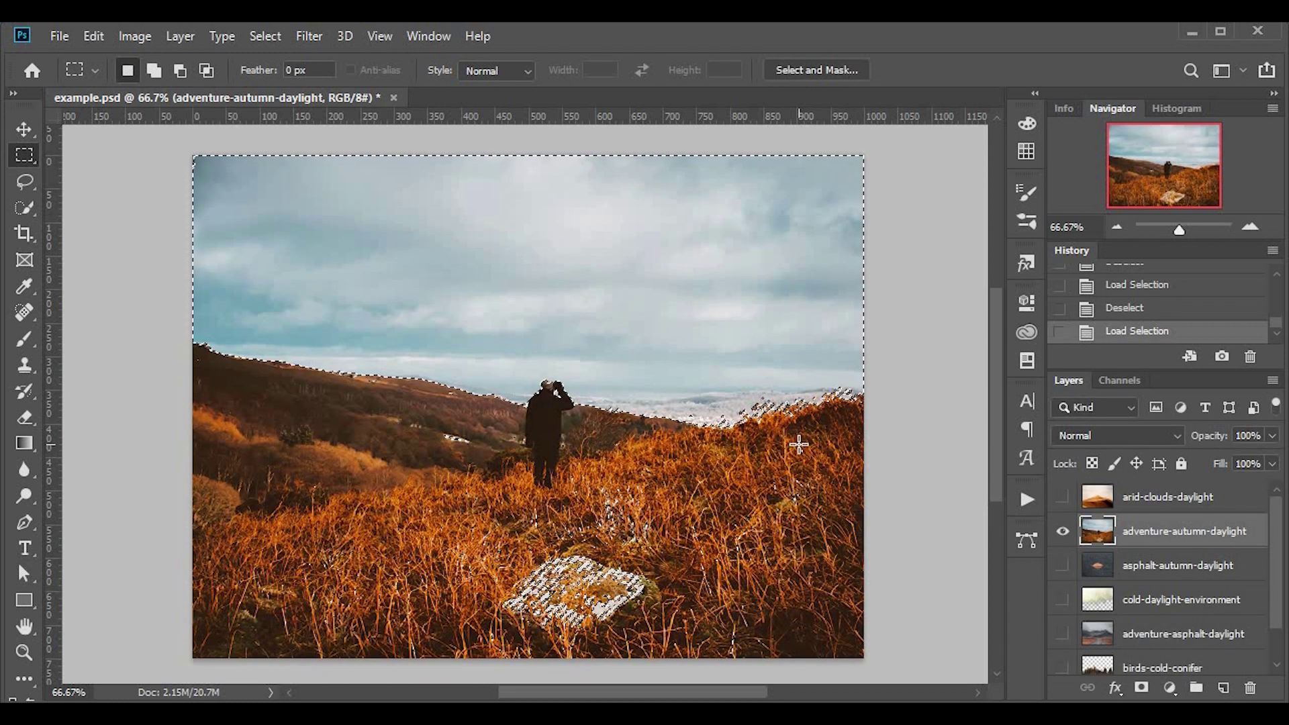
{"action": "key", "text": "Delete"}
{"action": "key", "text": "ctrl+d"}
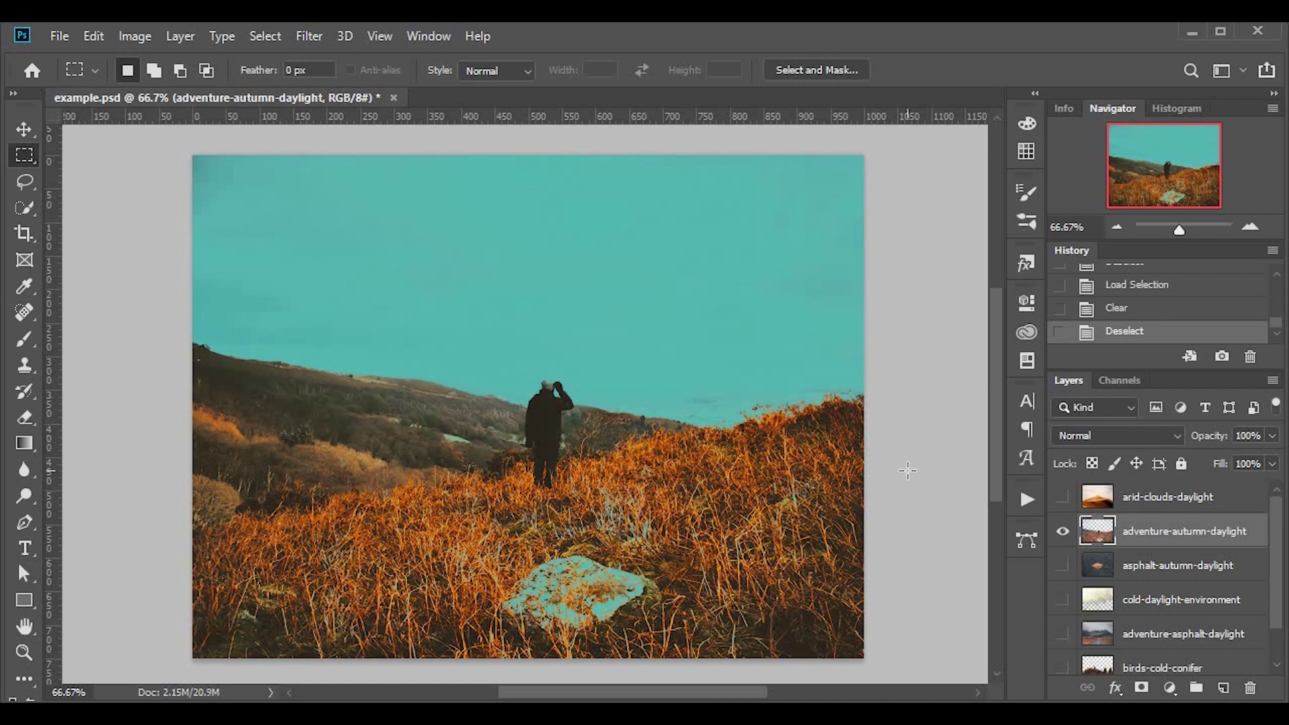